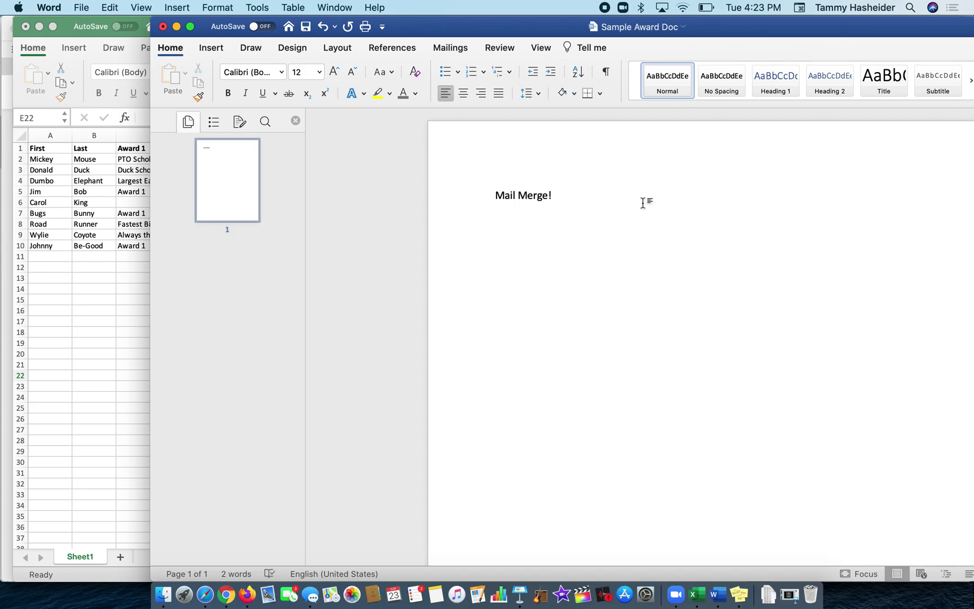
# Delete the 'Mail Merge!' line so Sample Award Doc is blank beside the Excel list
pyautogui.moveTo(524, 26); pyautogui.dragTo(572, 25)
pyautogui.click(103, 290)
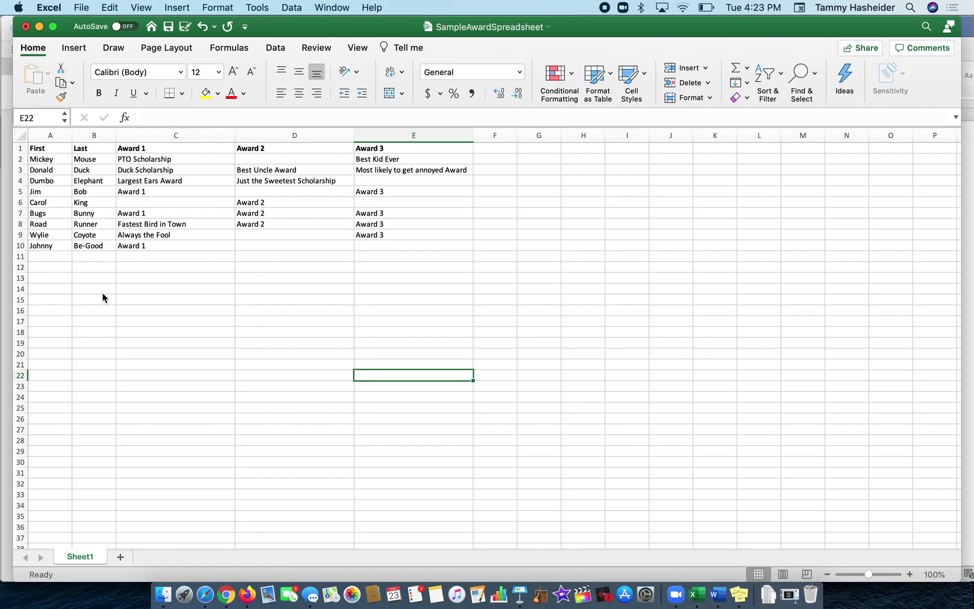
pyautogui.click(720, 589)
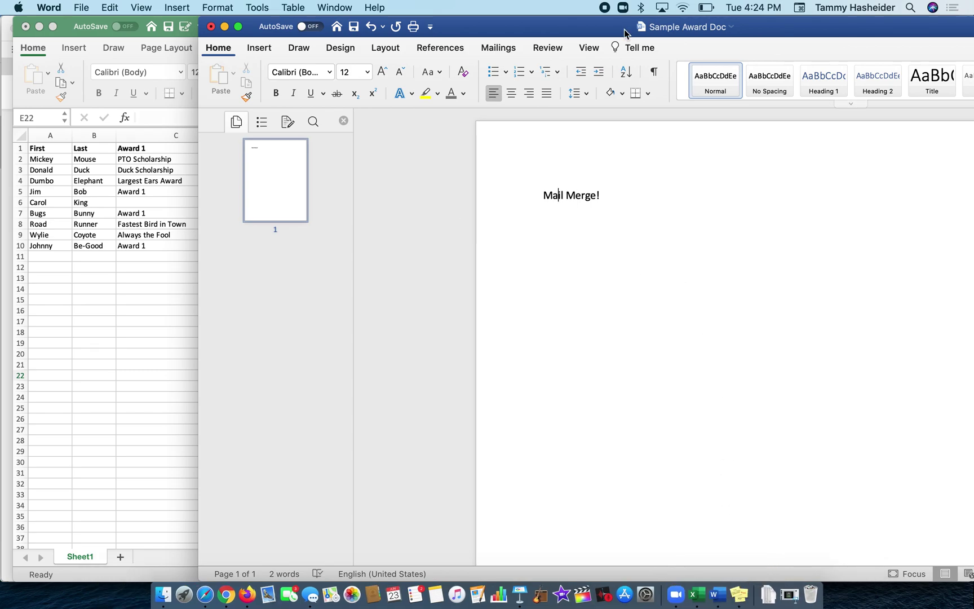
pyautogui.moveTo(597, 24); pyautogui.dragTo(551, 20)
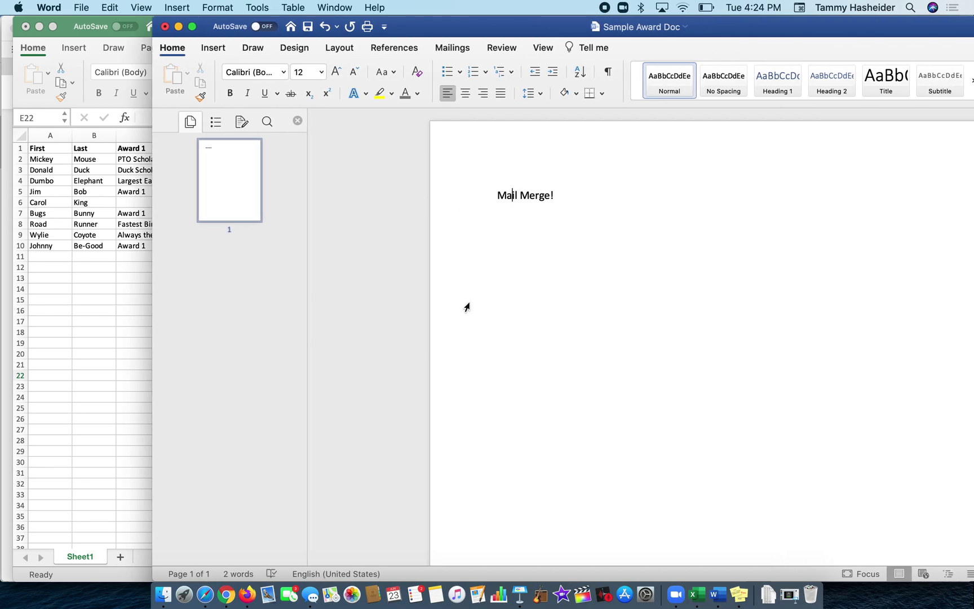
pyautogui.moveTo(571, 198); pyautogui.dragTo(482, 195)
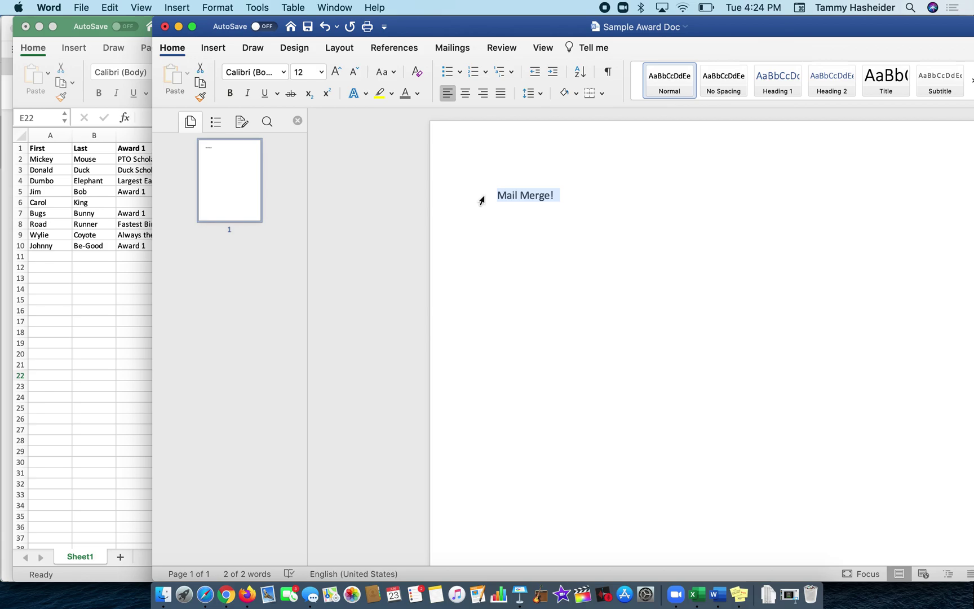
pyautogui.press('BackSpace')
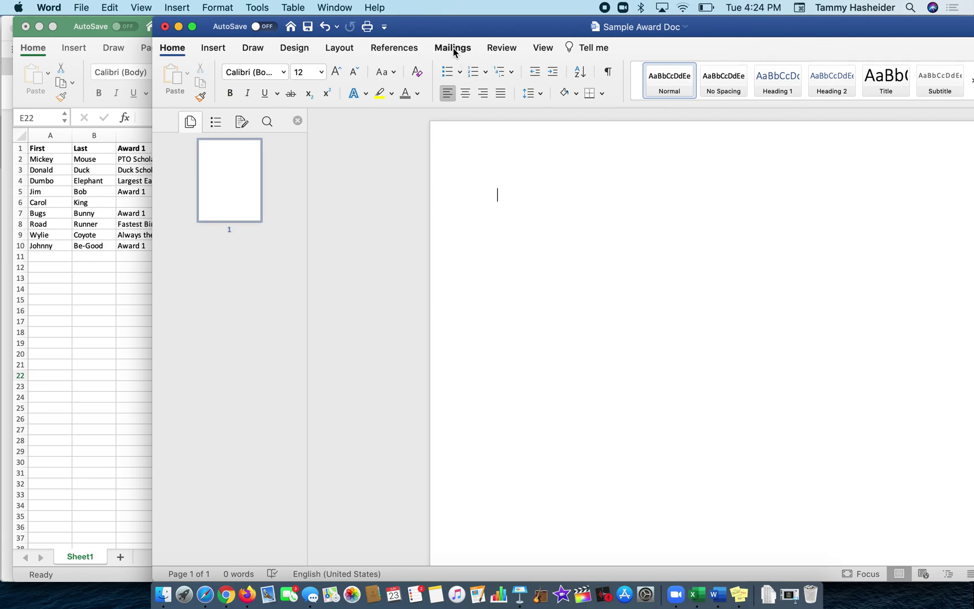
# Start a Directory-type mail merge in Sample Award Doc from the Mailings tab
pyautogui.click(453, 49)
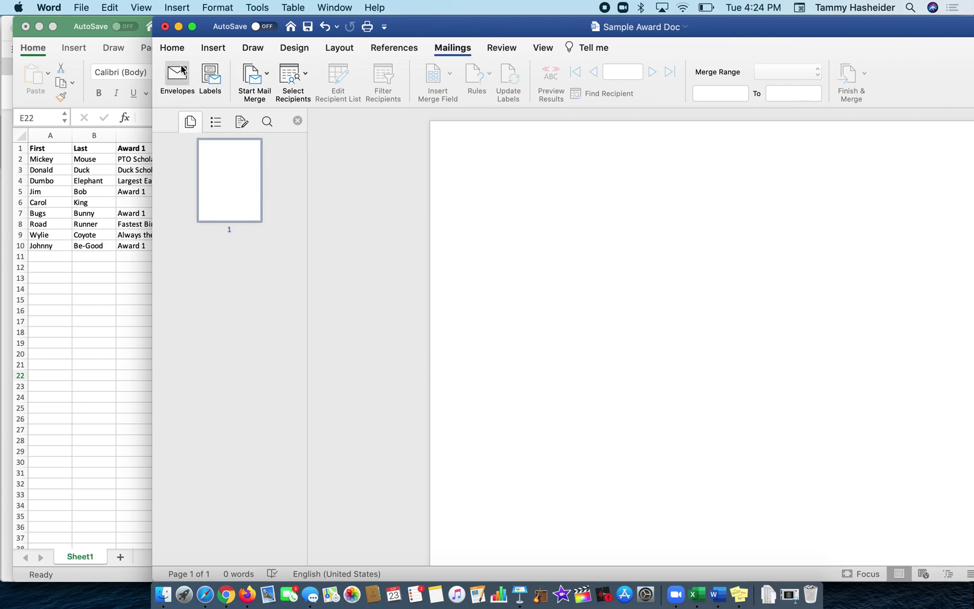
pyautogui.click(264, 80)
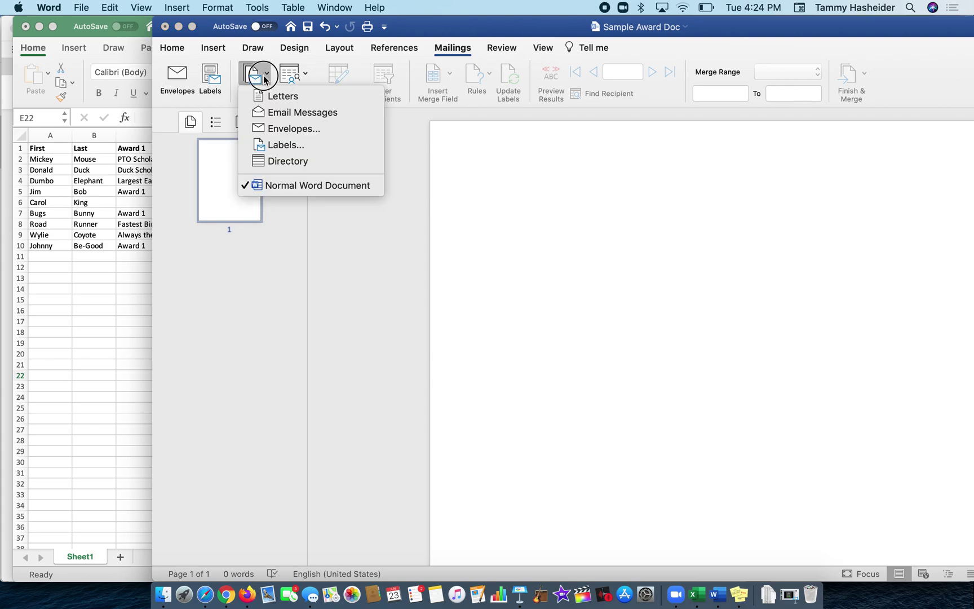
pyautogui.click(291, 162)
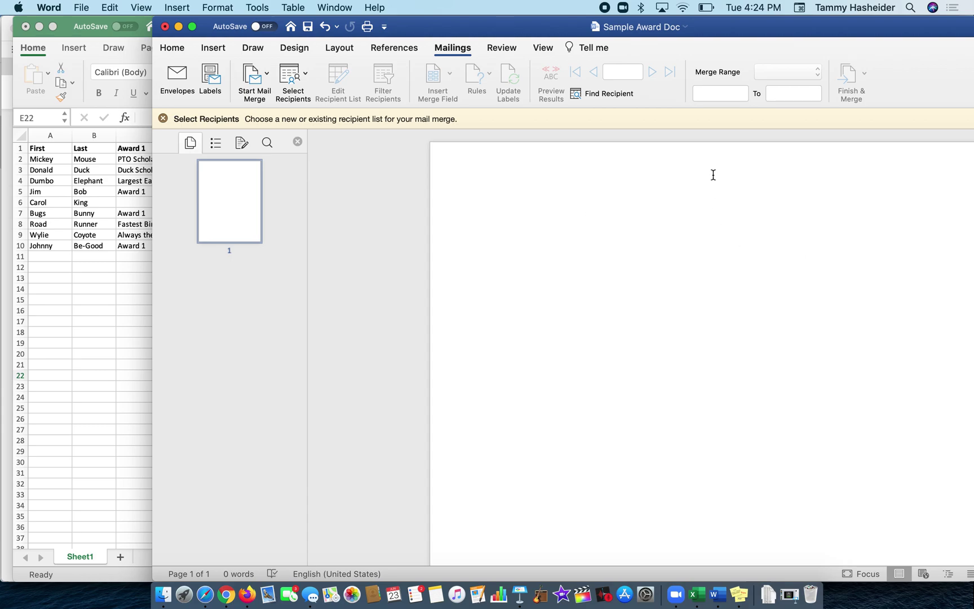
# Use SampleAwardSpreadsheet.xlsx as the existing recipient list and accept the converter warning
pyautogui.click(300, 83)
pyautogui.click(495, 278)
pyautogui.click(296, 73)
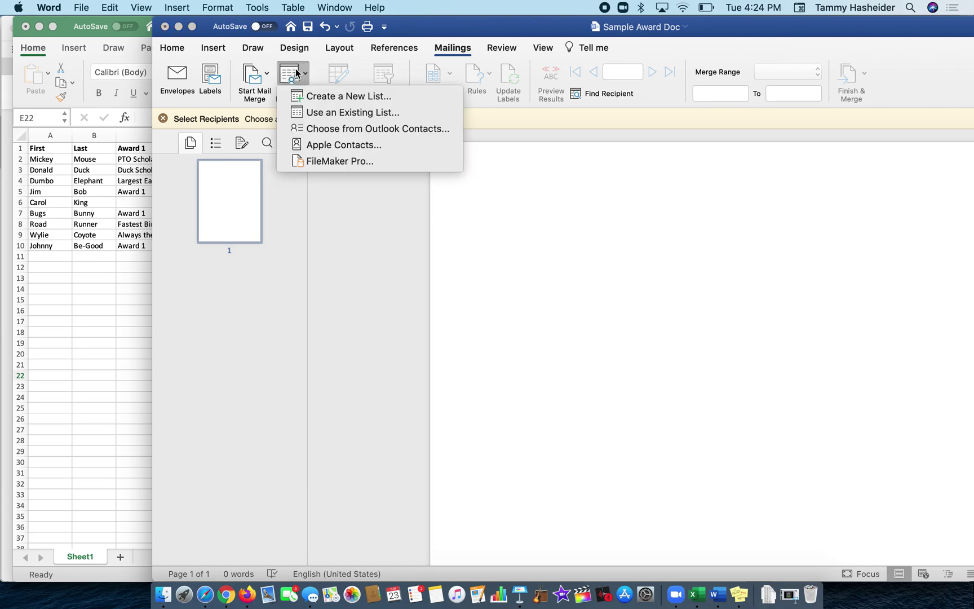
pyautogui.click(319, 113)
pyautogui.click(391, 159)
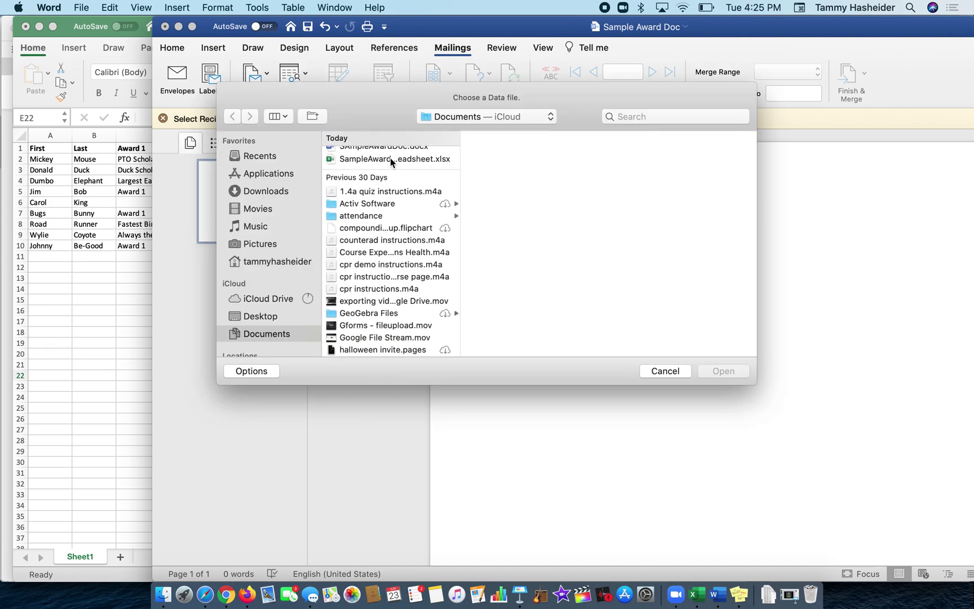
pyautogui.click(723, 371)
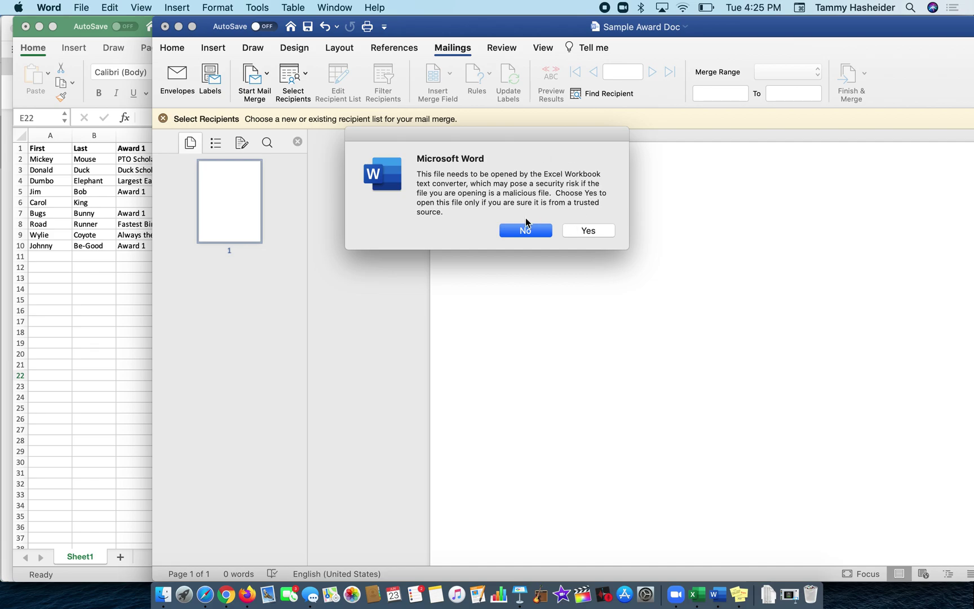
pyautogui.click(580, 230)
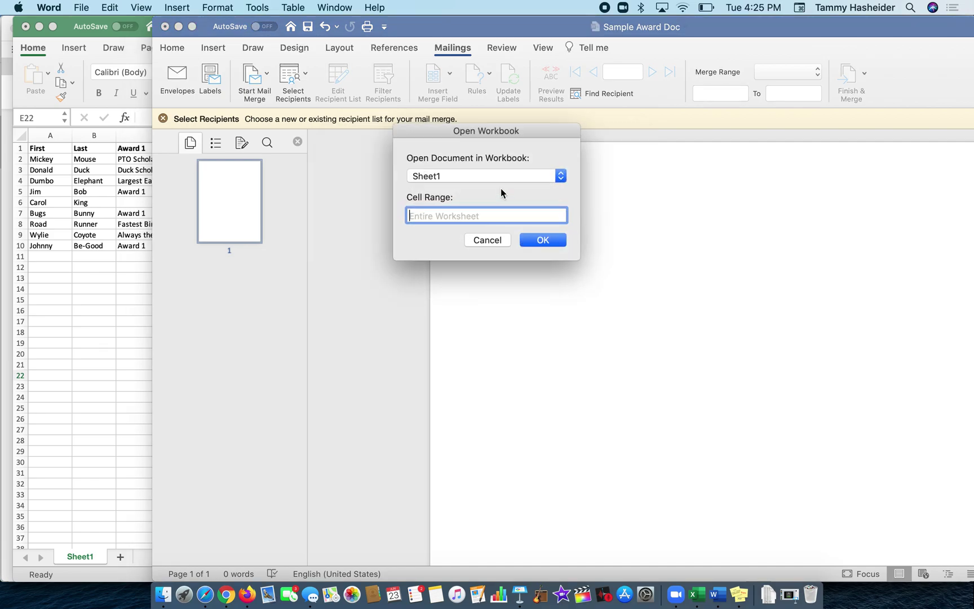
# Review the spreadsheet data and keep Sheet1 as the workbook data sheet
pyautogui.click(141, 319)
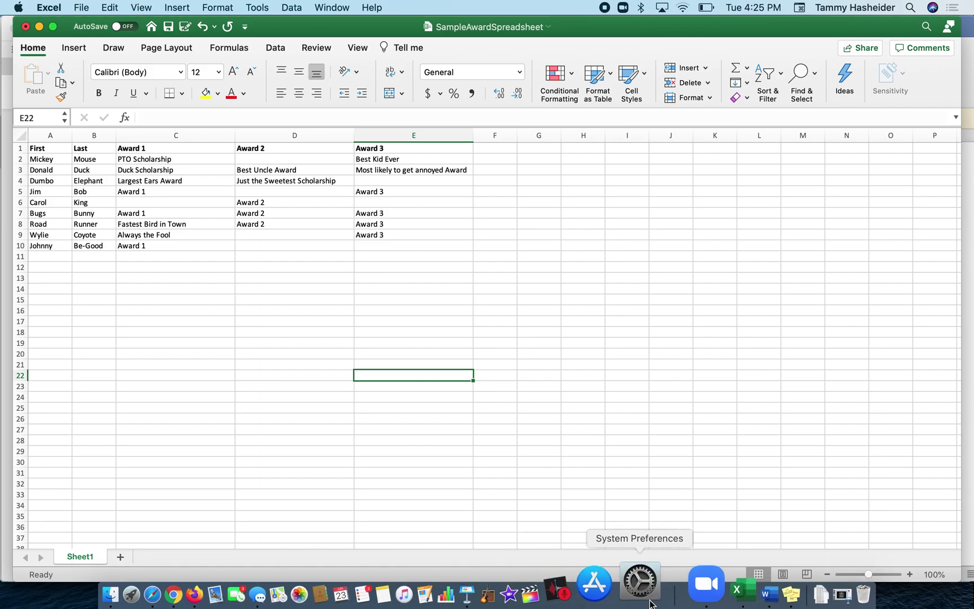
pyautogui.click(714, 588)
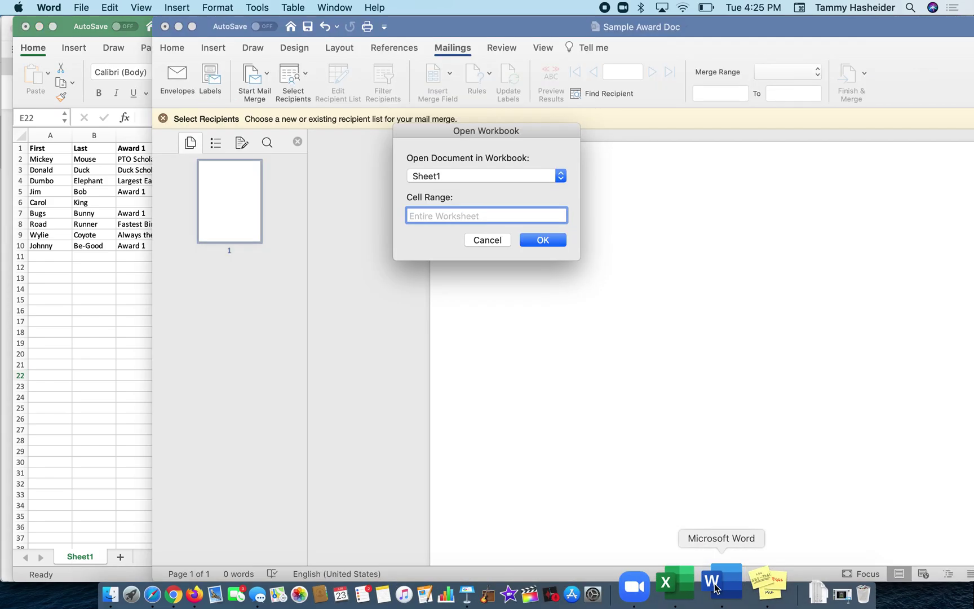
pyautogui.click(493, 178)
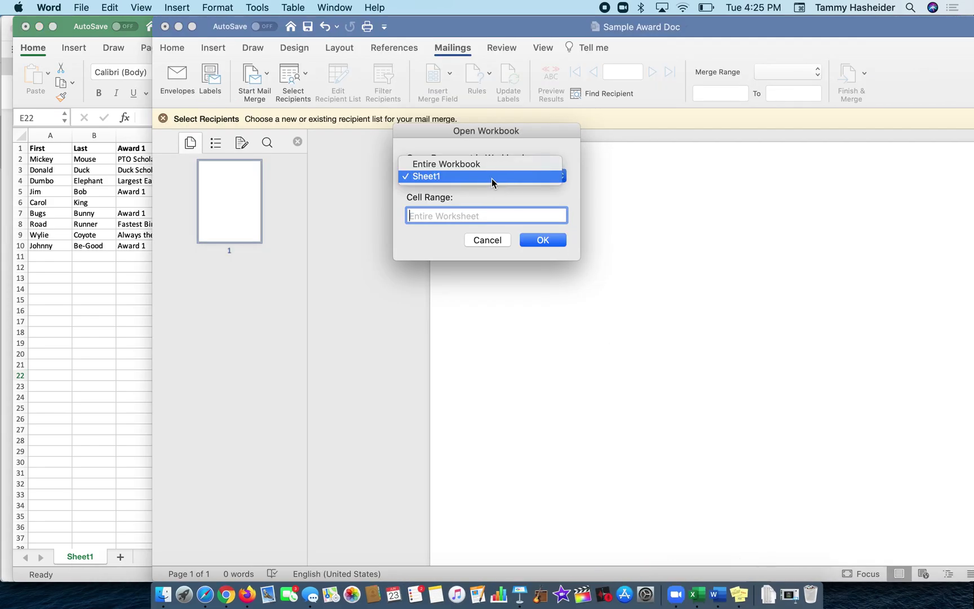
pyautogui.click(490, 178)
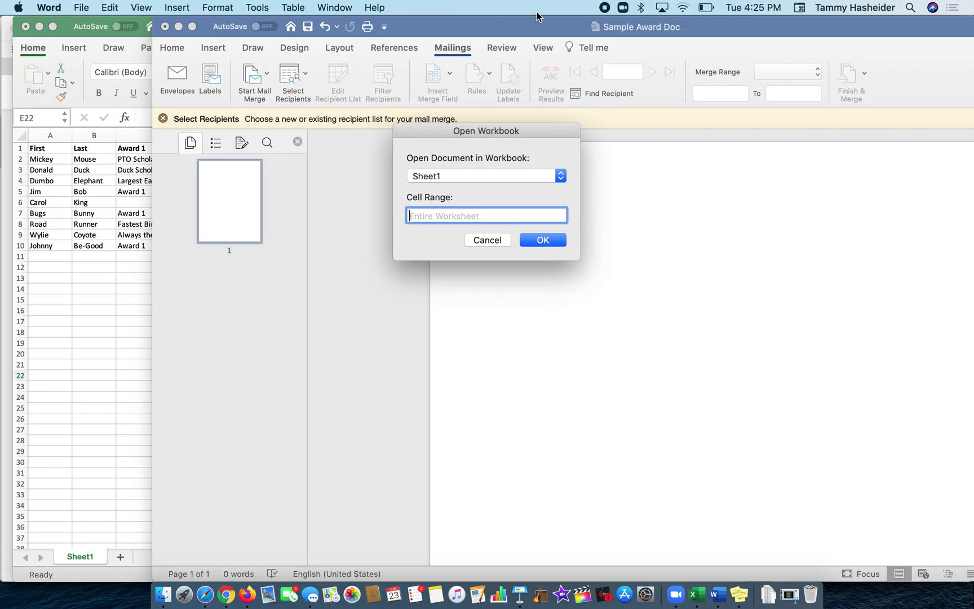
# Set the cell range to A1:E10 and confirm, with Word and Excel side by side
pyautogui.moveTo(477, 33); pyautogui.dragTo(750, 65)
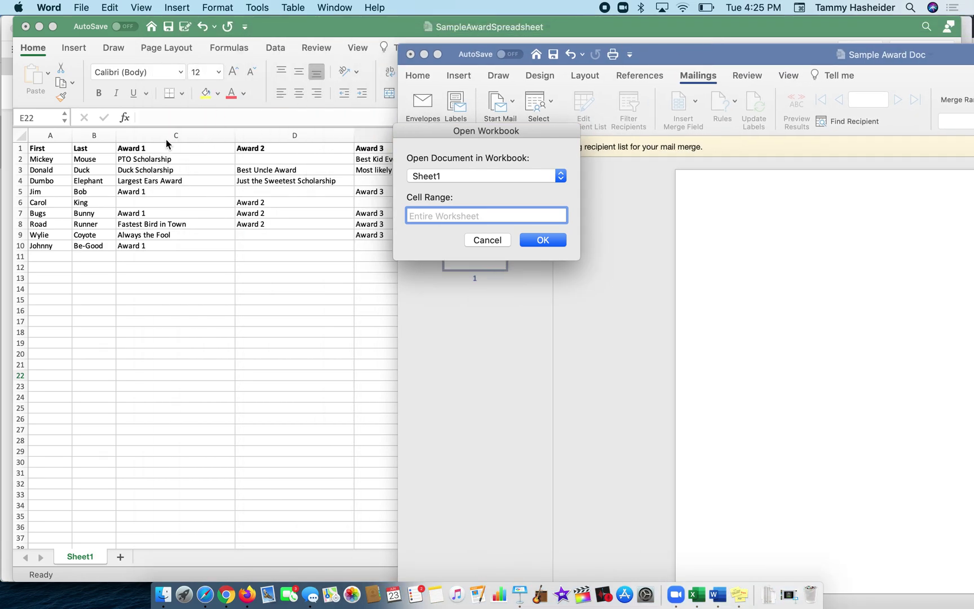
pyautogui.moveTo(695, 50); pyautogui.dragTo(878, 53)
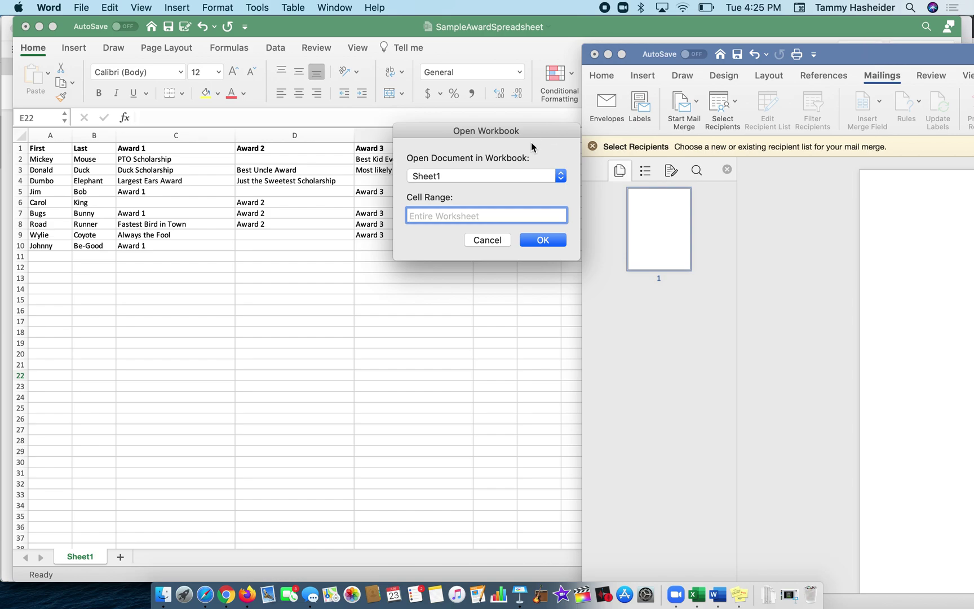
pyautogui.moveTo(504, 129); pyautogui.dragTo(764, 175)
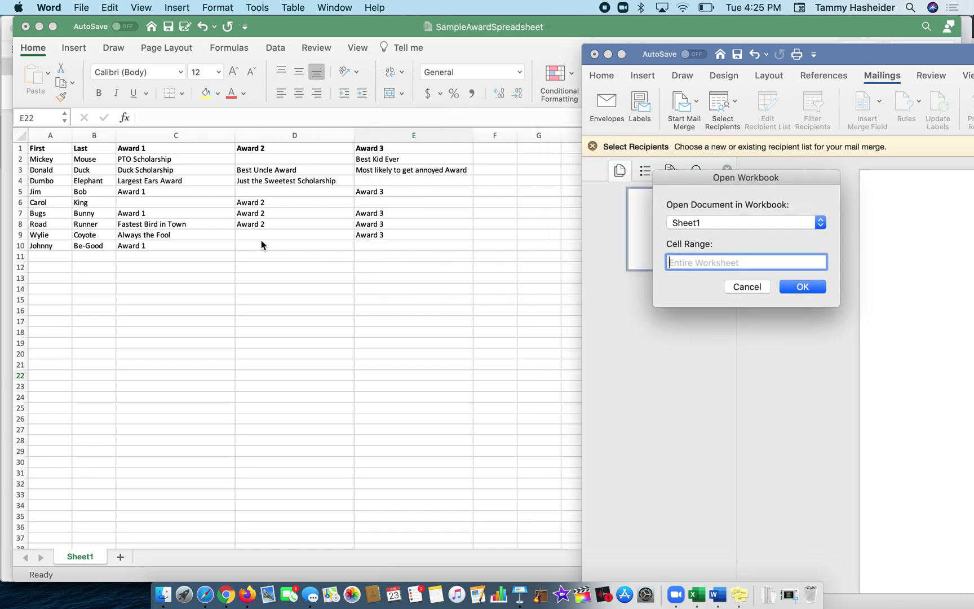
pyautogui.moveTo(748, 175); pyautogui.dragTo(379, 115)
pyautogui.write('A1:')
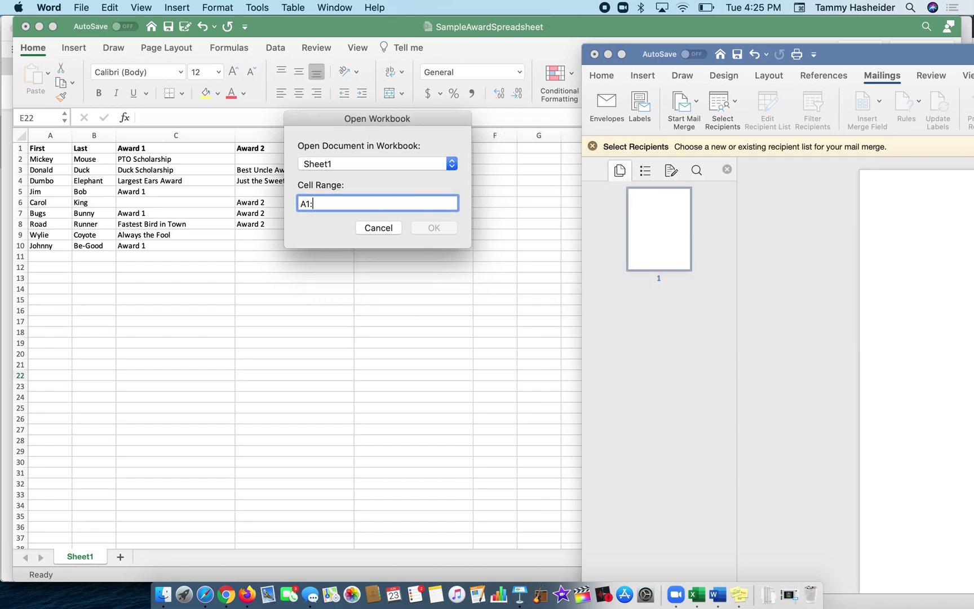
pyautogui.write('E10')
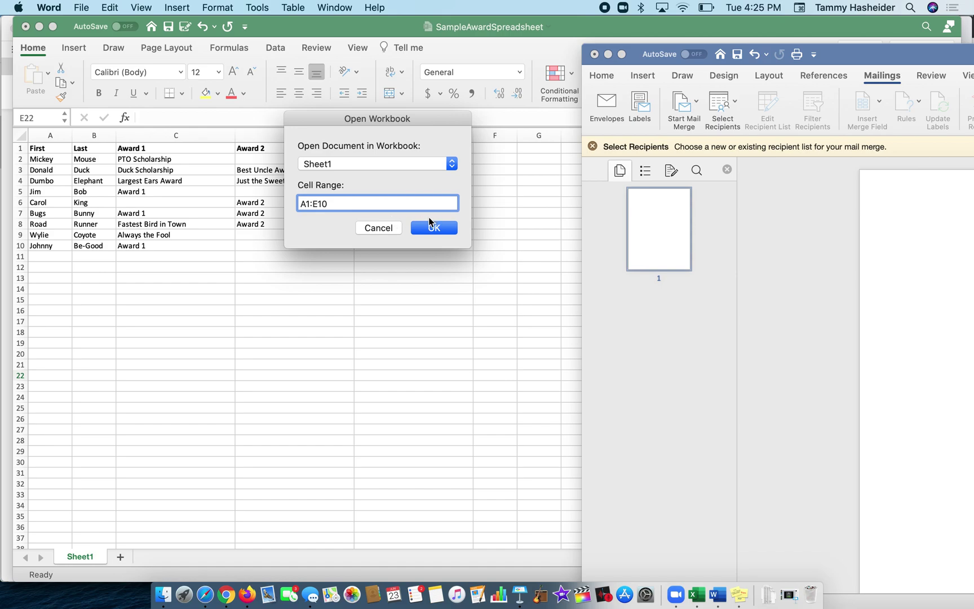
pyautogui.click(434, 233)
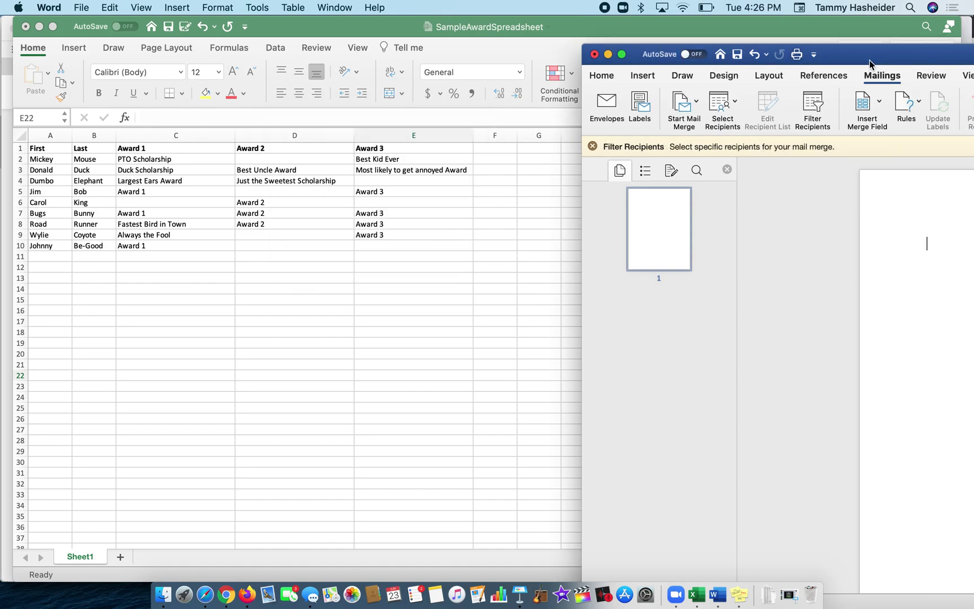
# Compare the available merge fields with the spreadsheet header row, then return to Word
pyautogui.moveTo(875, 54); pyautogui.dragTo(304, 23)
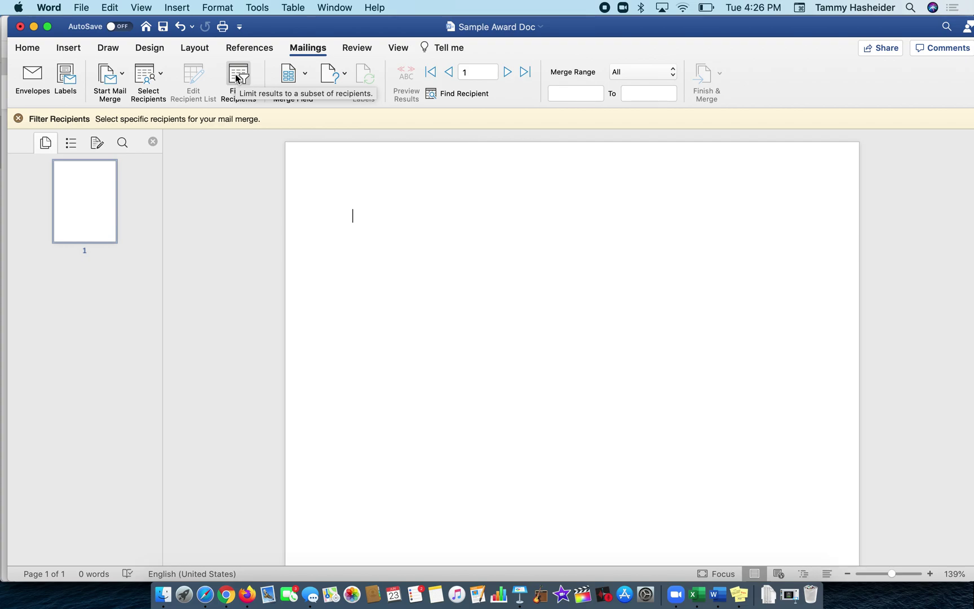
pyautogui.click(304, 78)
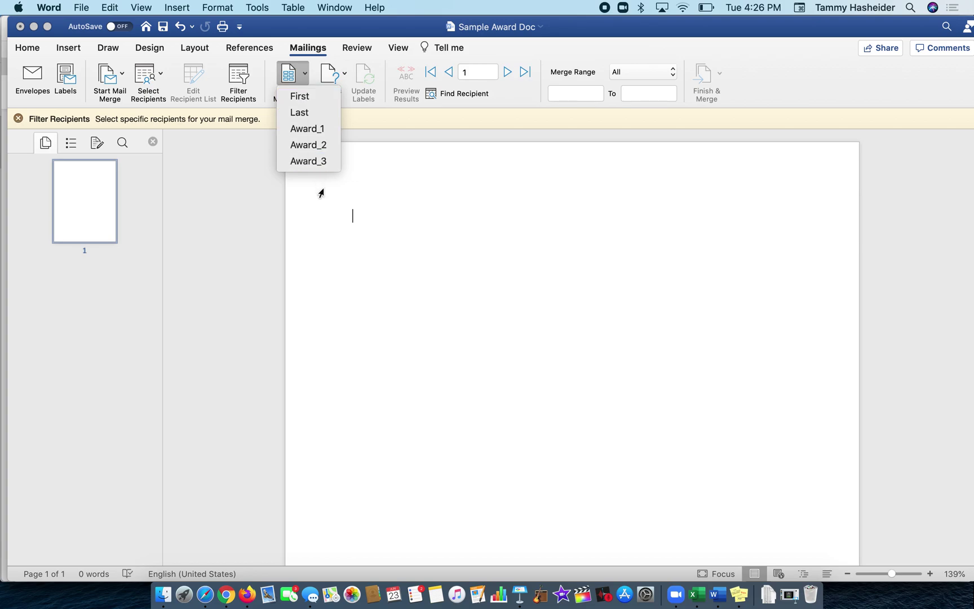
pyautogui.press('super+Tab')
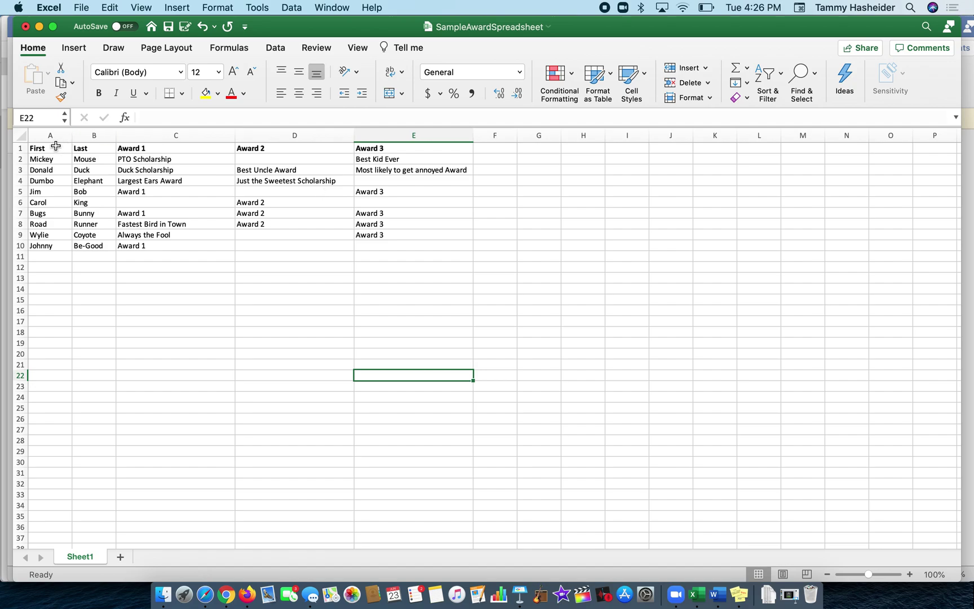
pyautogui.click(17, 148)
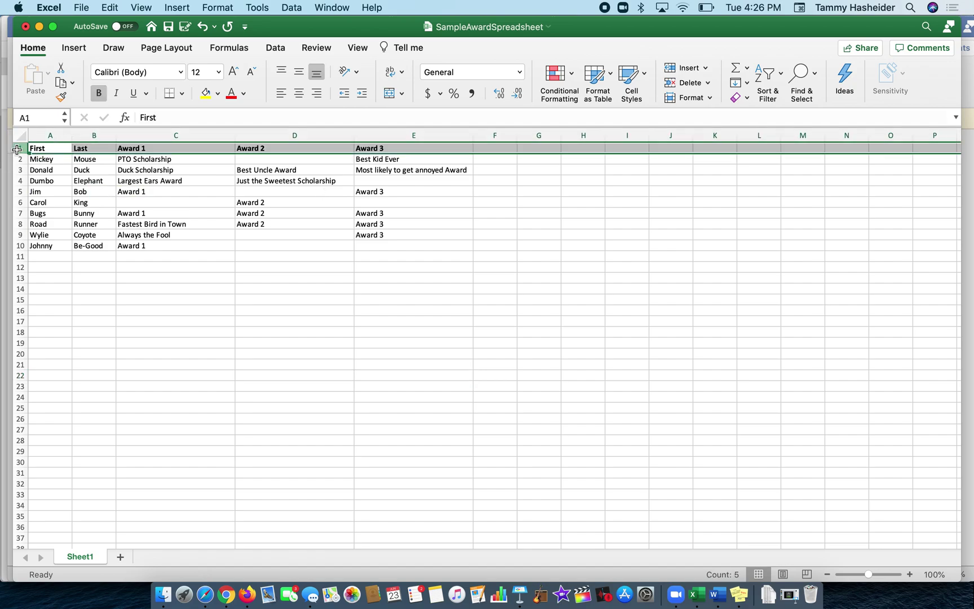
pyautogui.press('super+Tab')
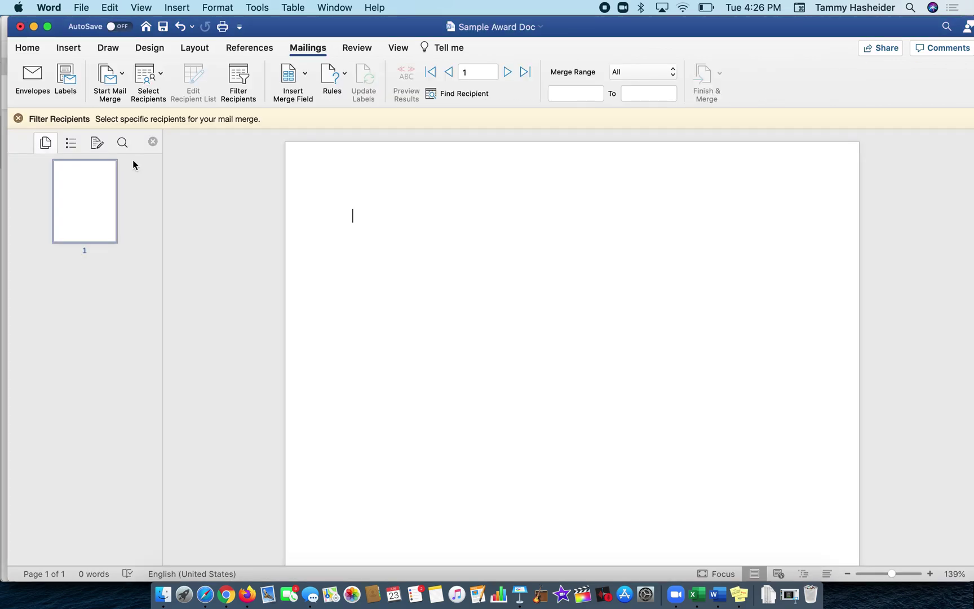
# Insert the «First» and «Last» merge fields together on the name line
pyautogui.click(305, 75)
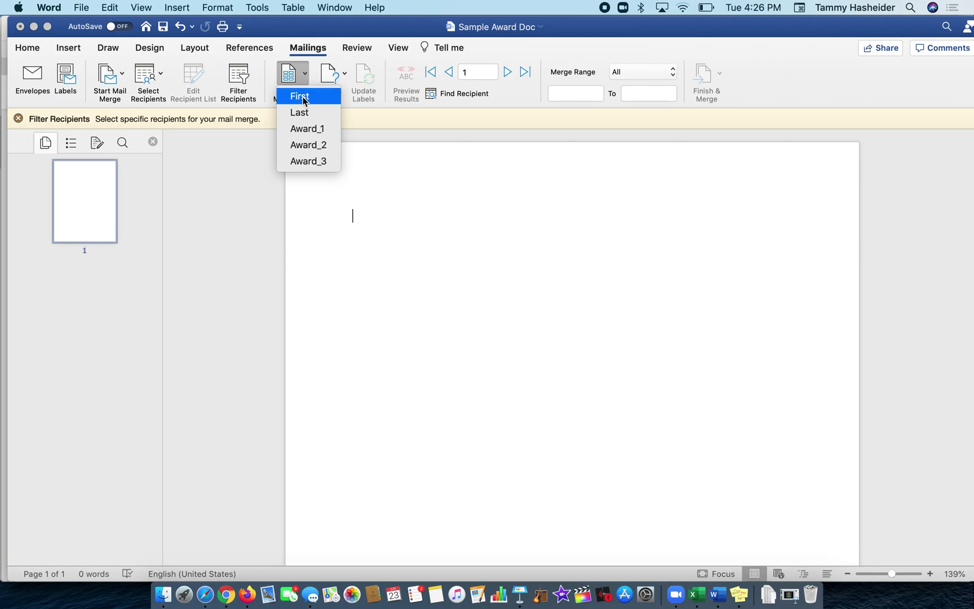
pyautogui.click(302, 95)
pyautogui.click(303, 76)
pyautogui.click(298, 110)
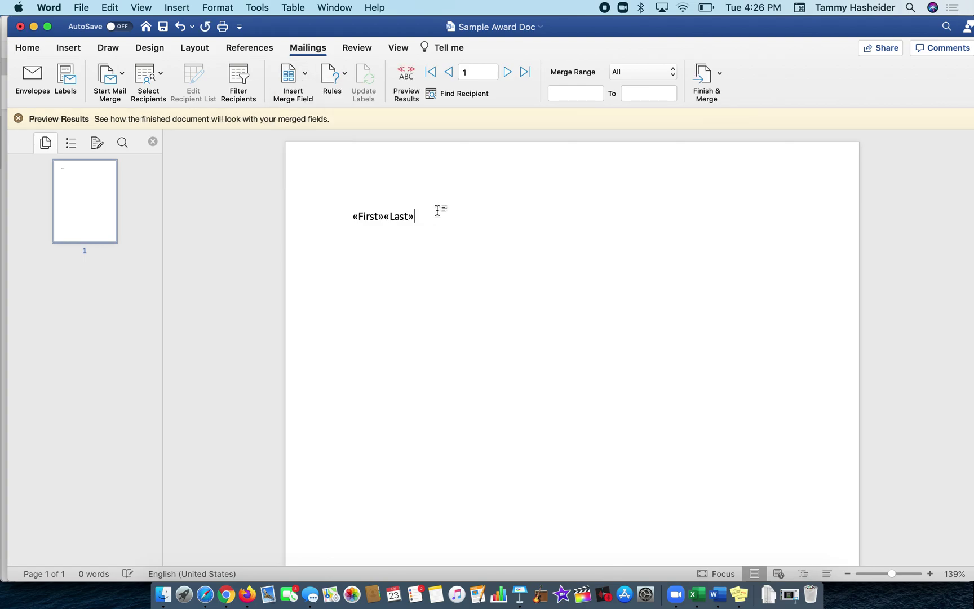
pyautogui.press('Return')
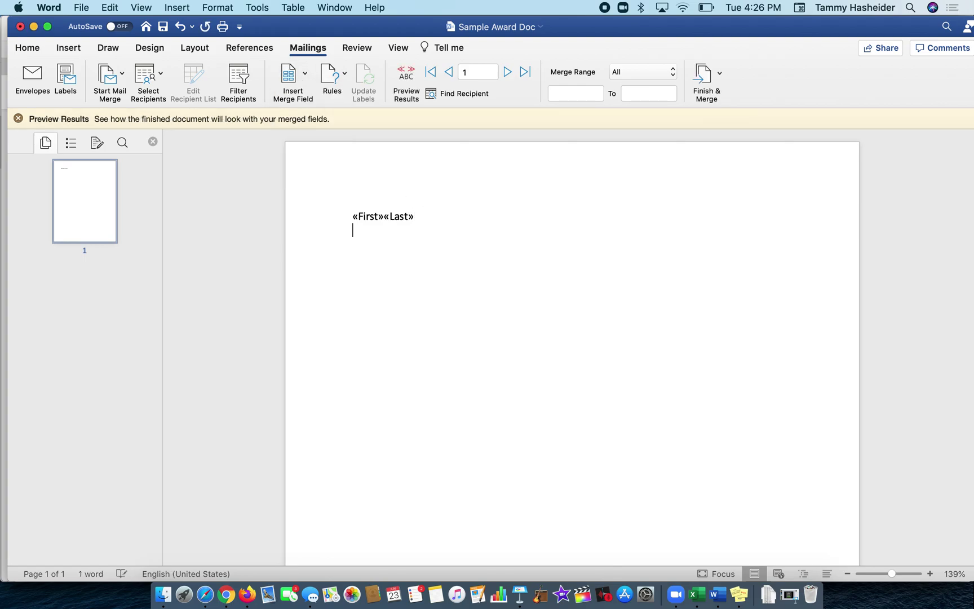
# Add «Award_1», «Award_2» and «Award_3» each on its own line below
pyautogui.click(304, 74)
pyautogui.click(309, 130)
pyautogui.press('Return')
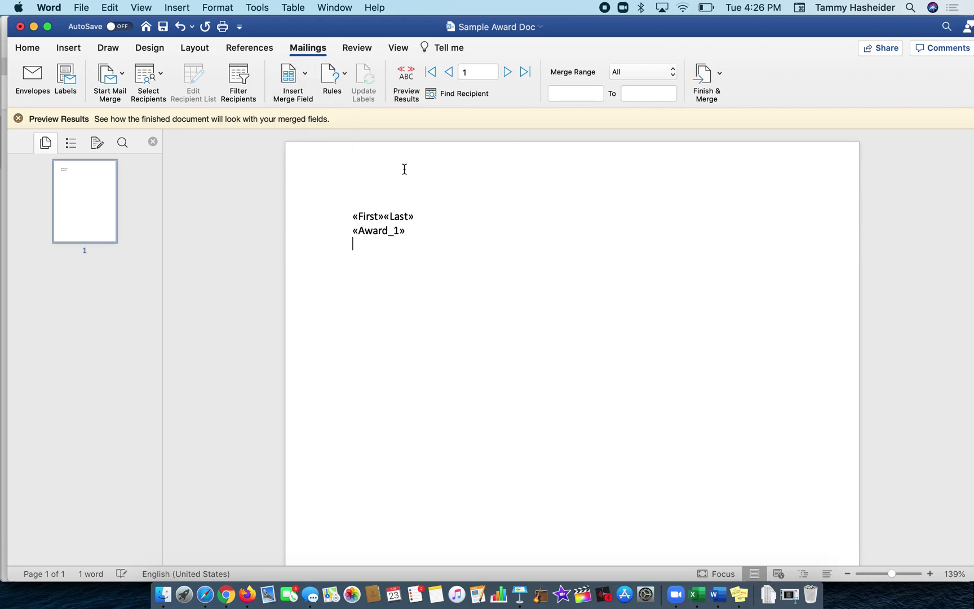
pyautogui.click(304, 74)
pyautogui.click(309, 151)
pyautogui.press('Return')
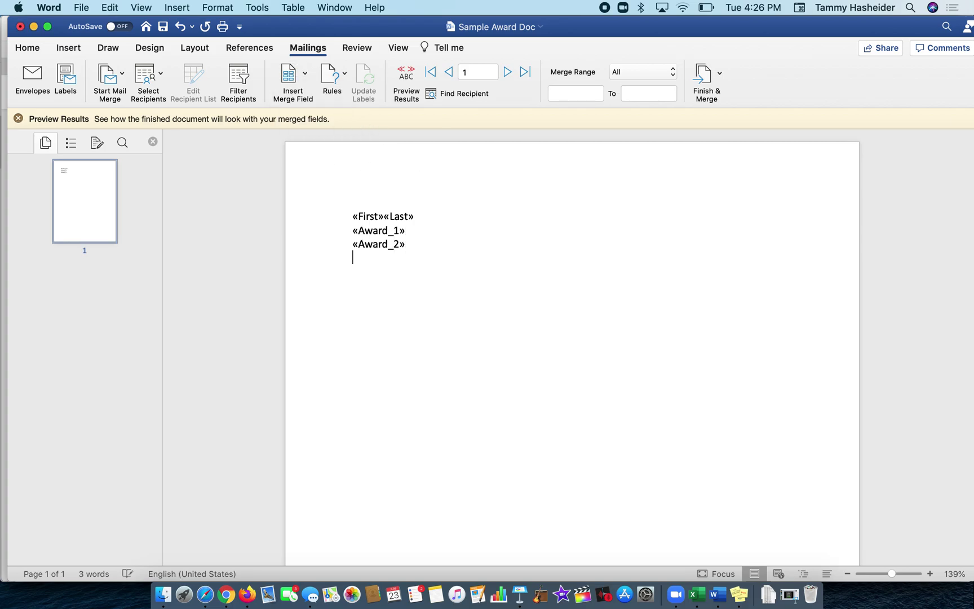
pyautogui.click(299, 73)
pyautogui.click(312, 164)
pyautogui.press('Return')
pyautogui.click(355, 206)
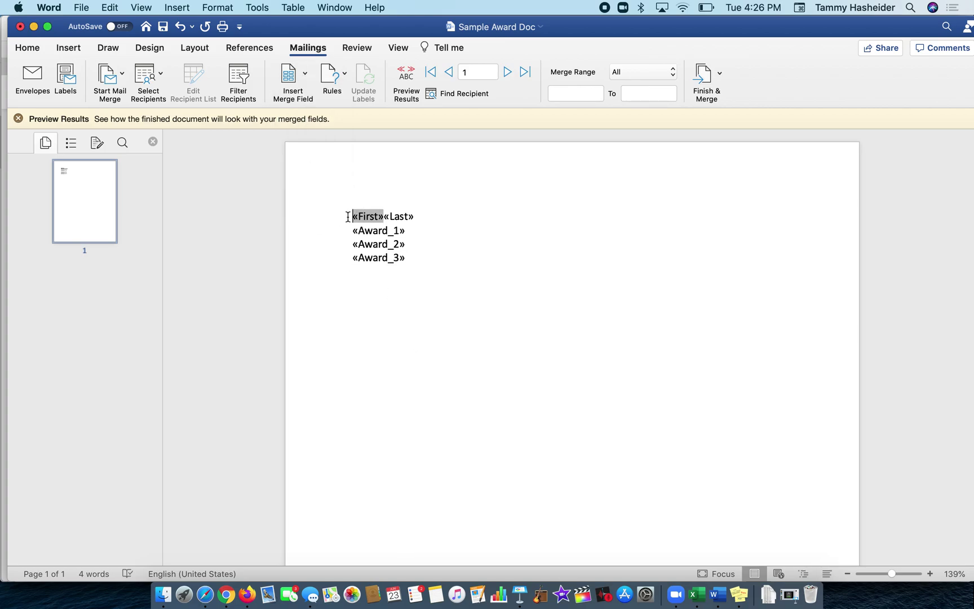
pyautogui.click(347, 216)
# Add an empty line above the name fields and make the «First»«Last» line bold
pyautogui.press('Return')
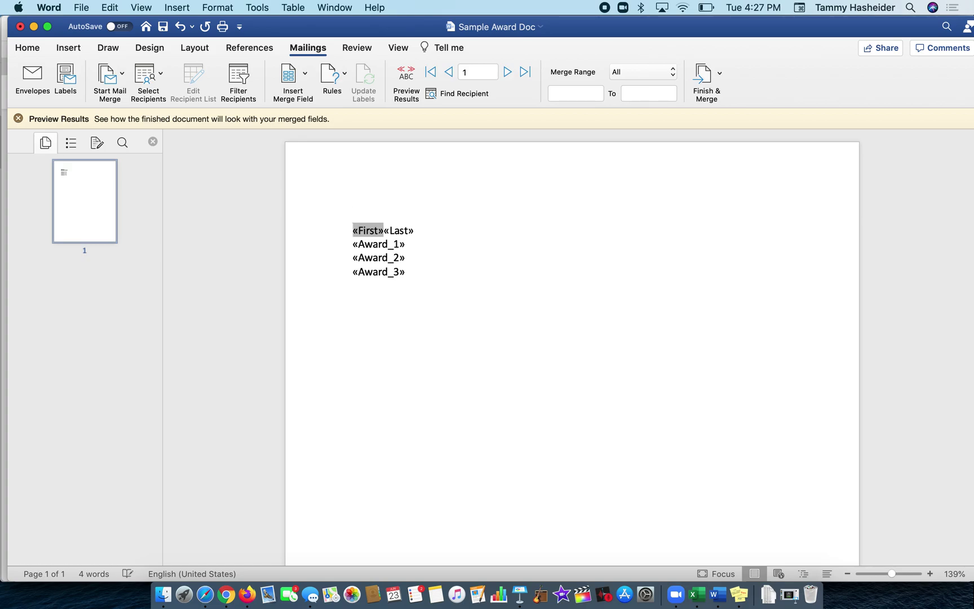
pyautogui.click(353, 215)
pyautogui.click(403, 230)
pyautogui.click(419, 229)
pyautogui.moveTo(419, 230); pyautogui.dragTo(353, 230)
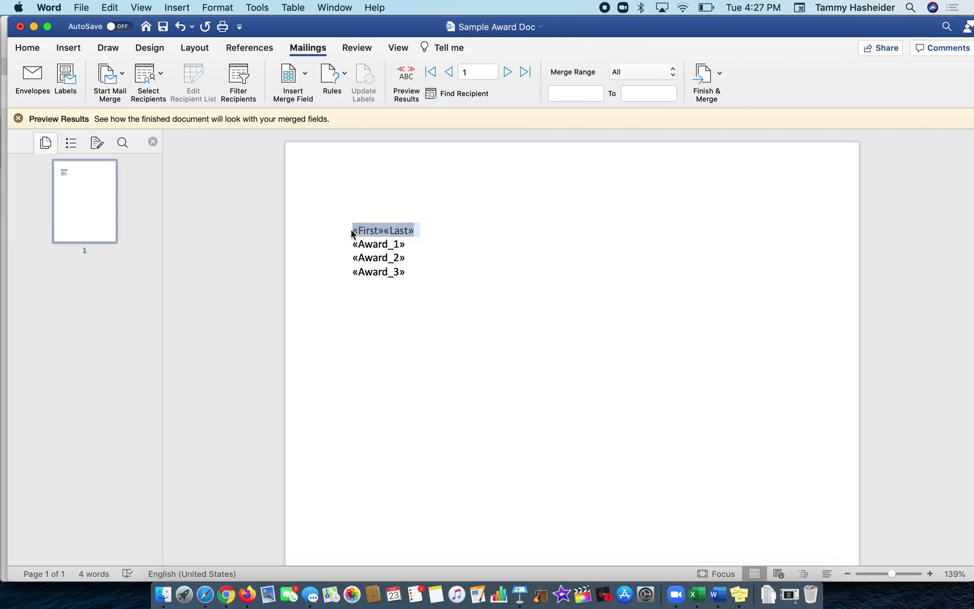
pyautogui.click(27, 49)
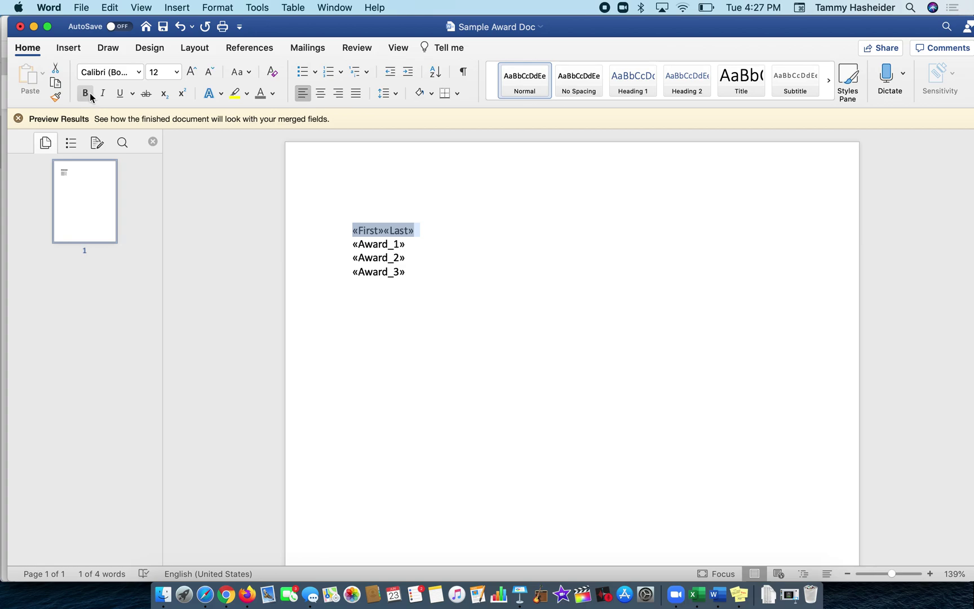
pyautogui.click(87, 95)
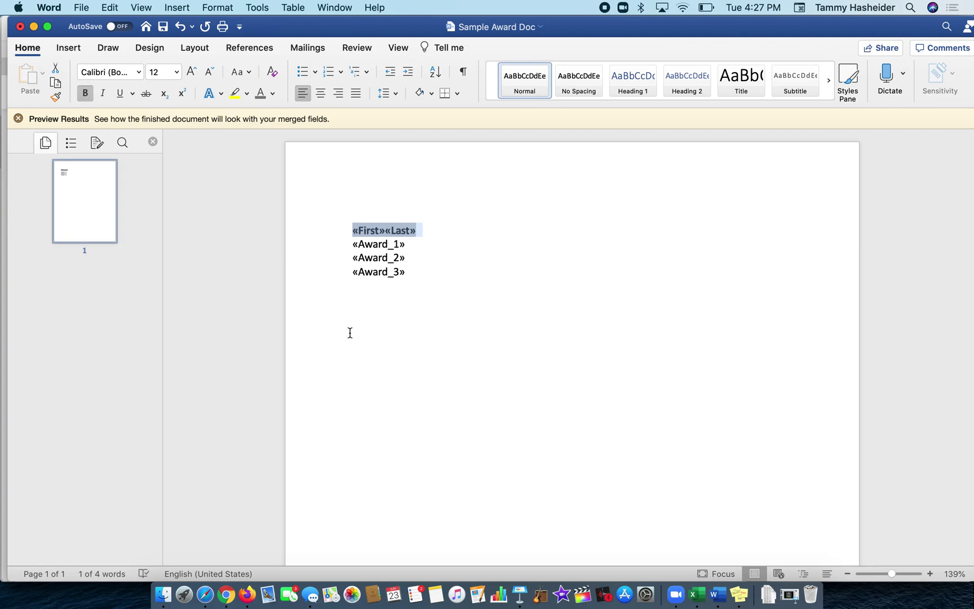
pyautogui.click(376, 313)
# Give the three award lines a 0.1" left indent
pyautogui.moveTo(406, 273); pyautogui.dragTo(349, 246)
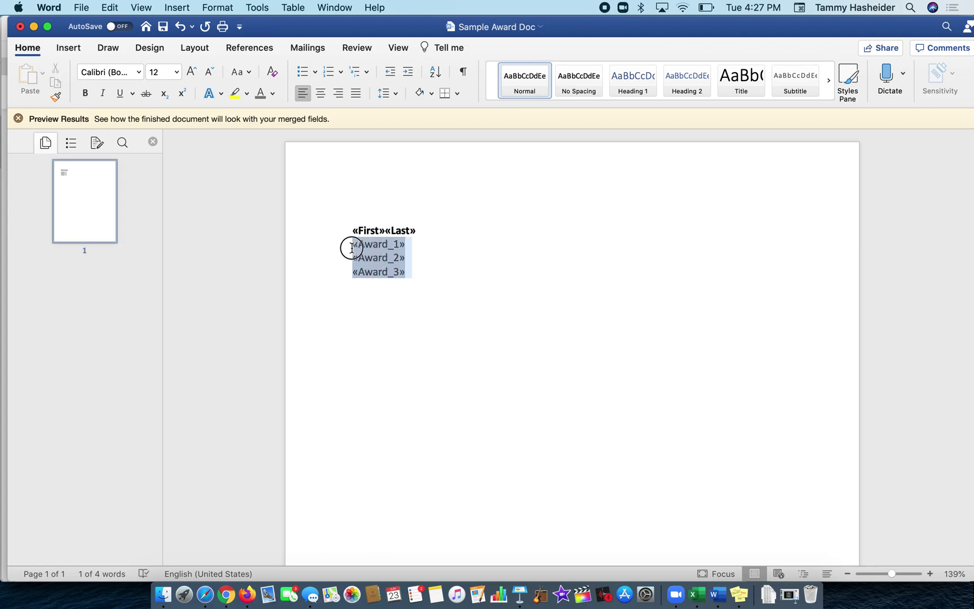
pyautogui.click(262, 9)
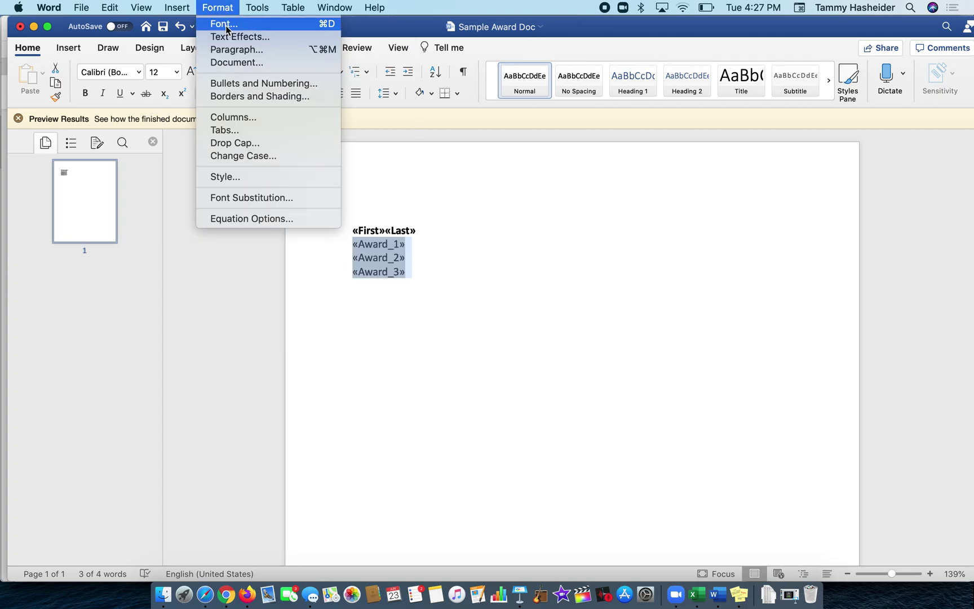
pyautogui.click(231, 51)
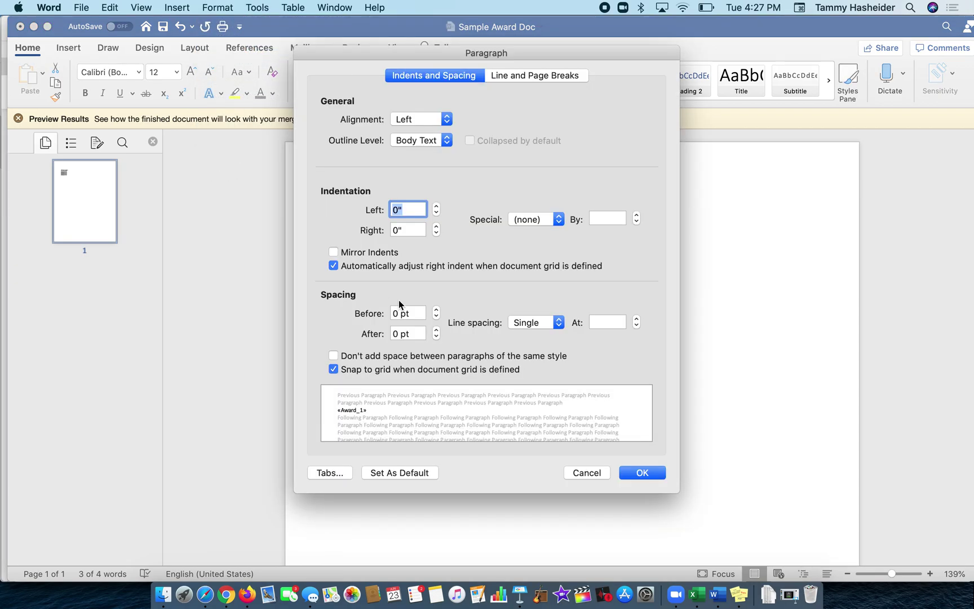
pyautogui.click(436, 206)
pyautogui.click(643, 472)
pyautogui.click(474, 332)
# Set all four merge-field lines in Garamond
pyautogui.click(421, 279)
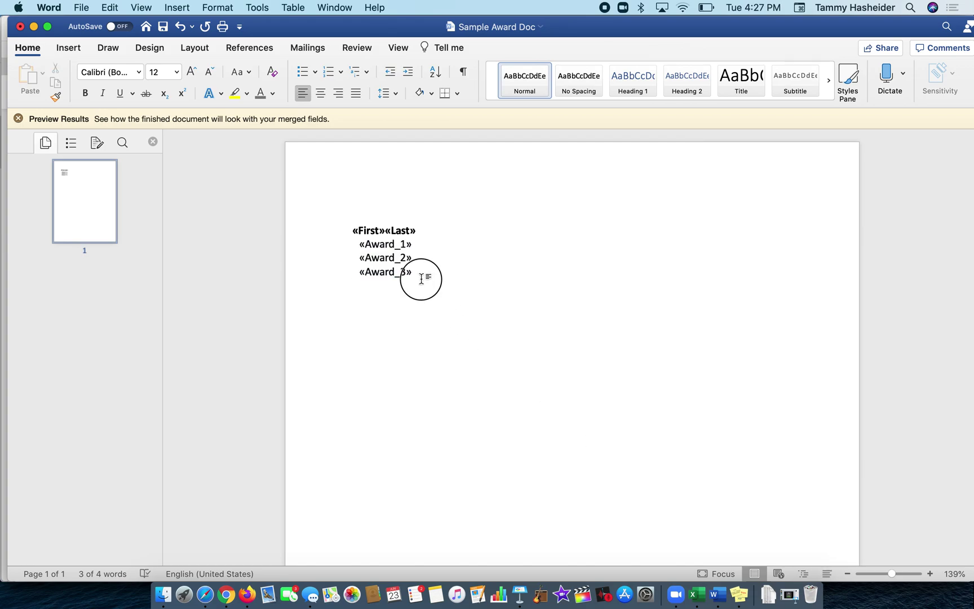
pyautogui.moveTo(421, 279); pyautogui.dragTo(334, 233)
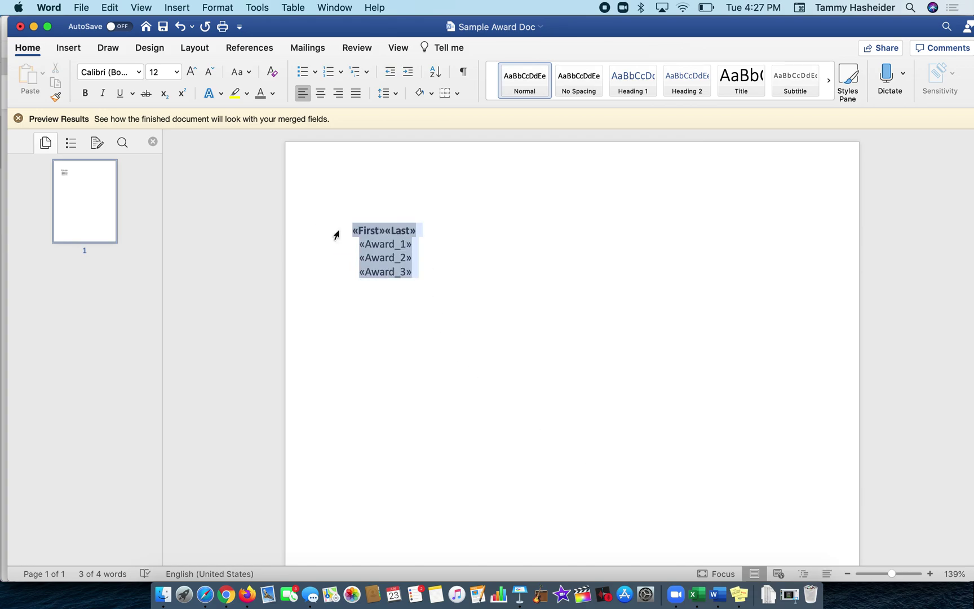
pyautogui.click(138, 74)
pyautogui.click(148, 254)
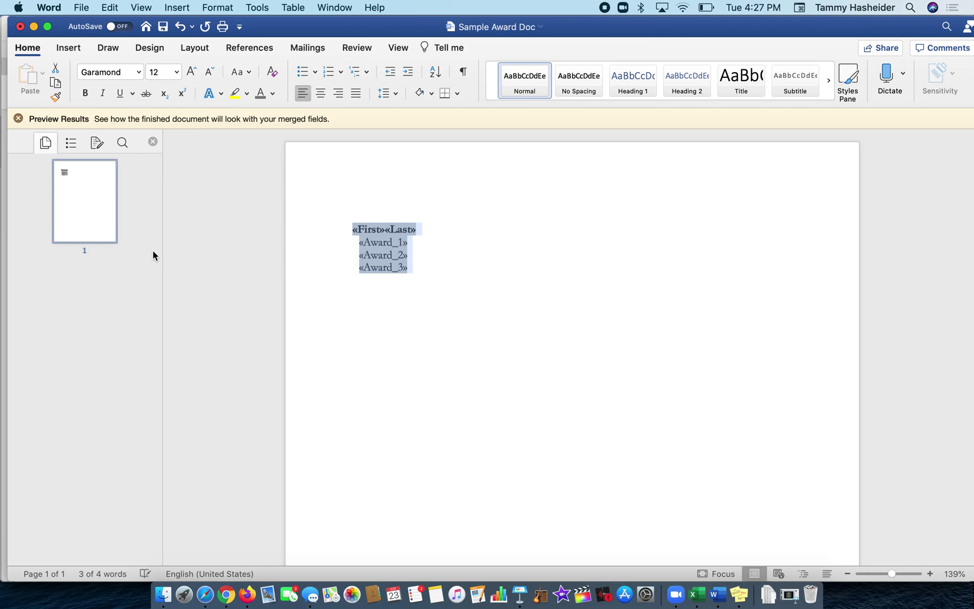
pyautogui.click(497, 387)
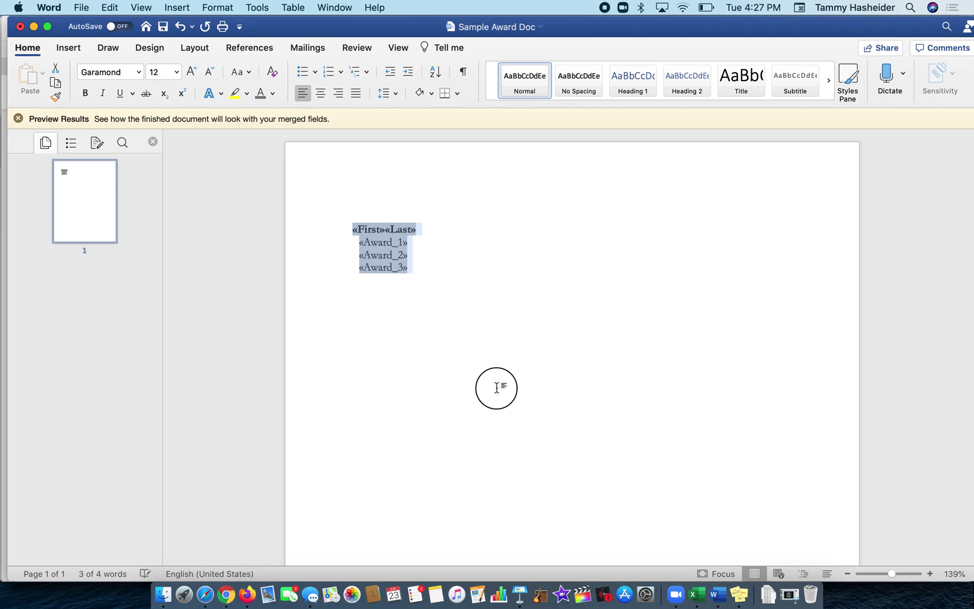
# Insert a space between the «First» and «Last» fields
pyautogui.click(385, 230)
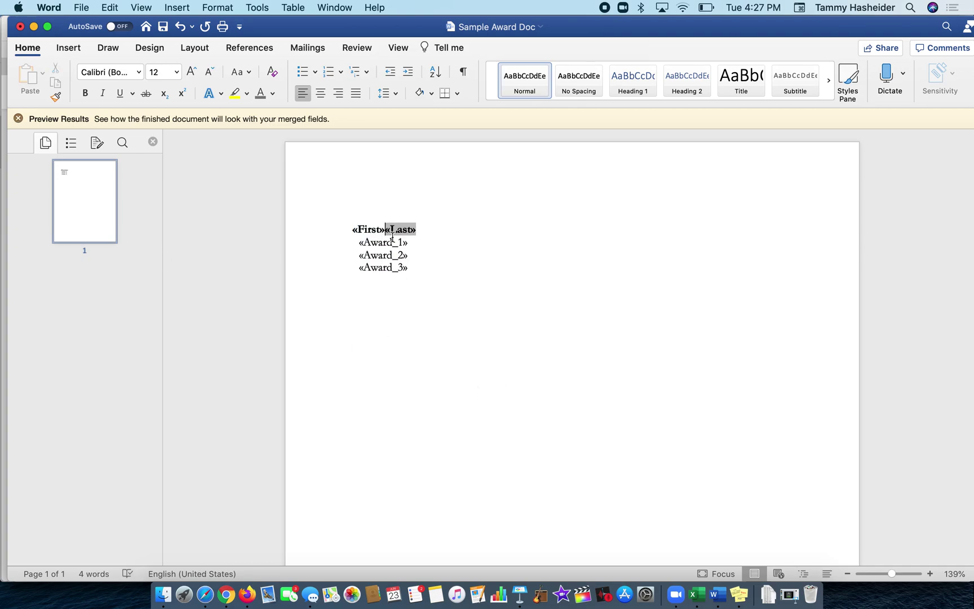
pyautogui.click(412, 302)
pyautogui.click(433, 229)
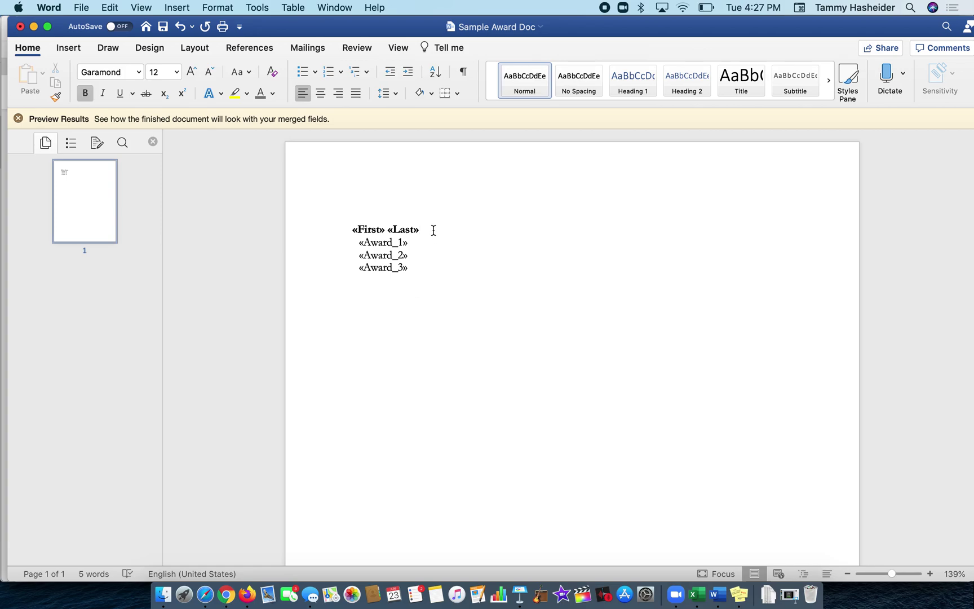
# Enable Different First Page and type 'Awards Ceremony' in the first-page header
pyautogui.doubleClick(459, 172)
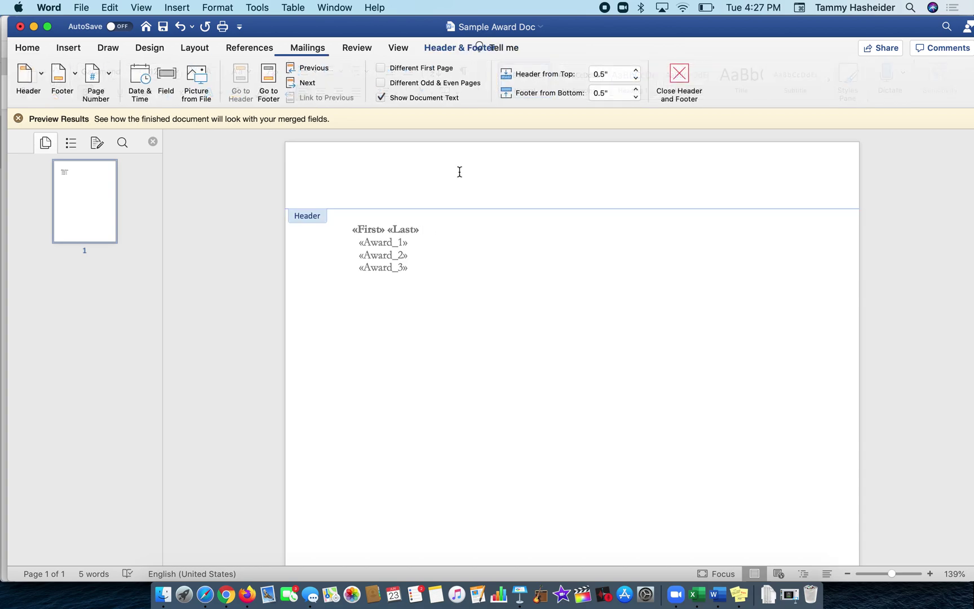
pyautogui.write('Awar')
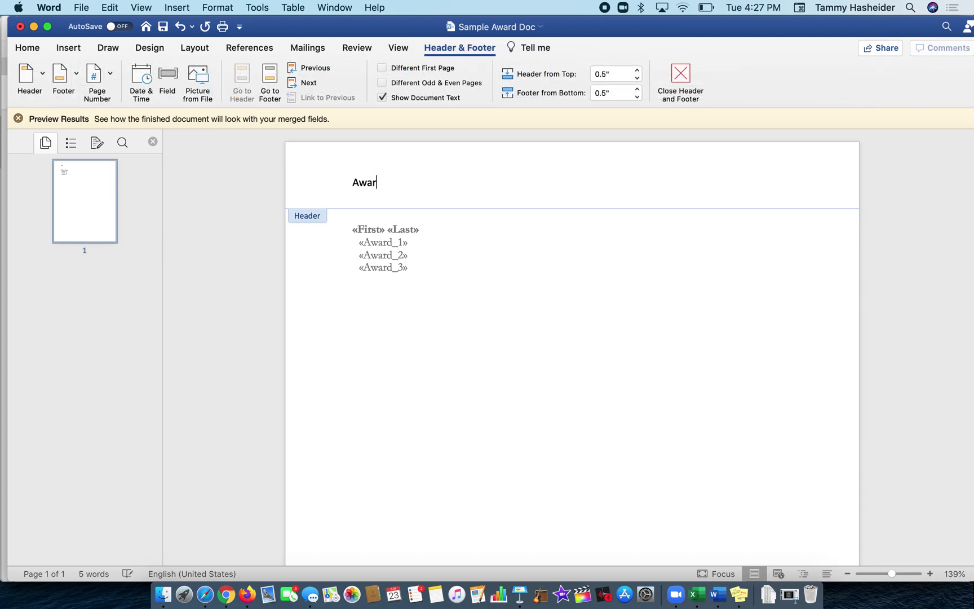
pyautogui.write('ds Cermony')
pyautogui.click(405, 182)
pyautogui.write('e')
pyautogui.doubleClick(431, 182)
pyautogui.tripleClick(431, 182)
pyautogui.click(381, 68)
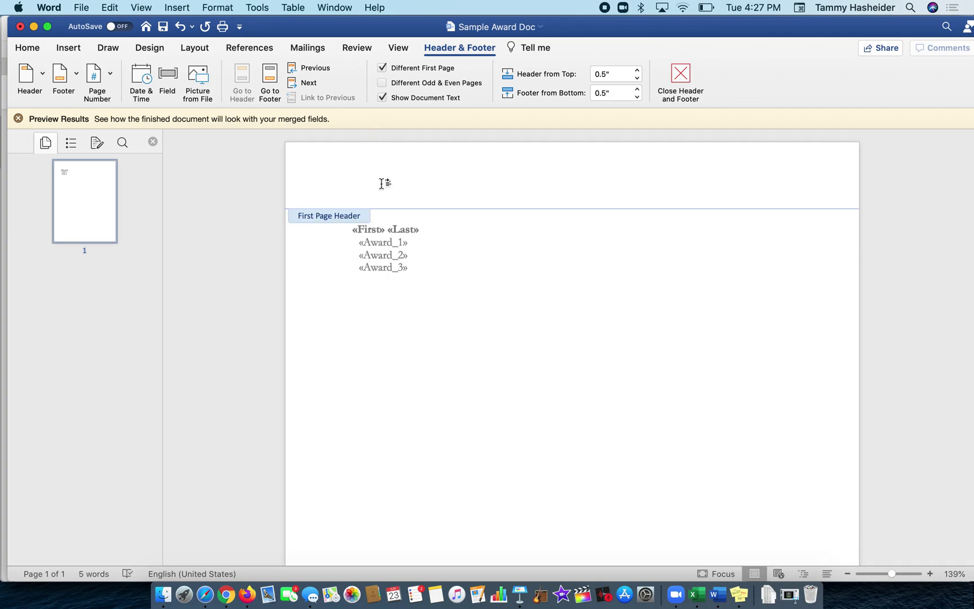
pyautogui.write('Awards Ceremony')
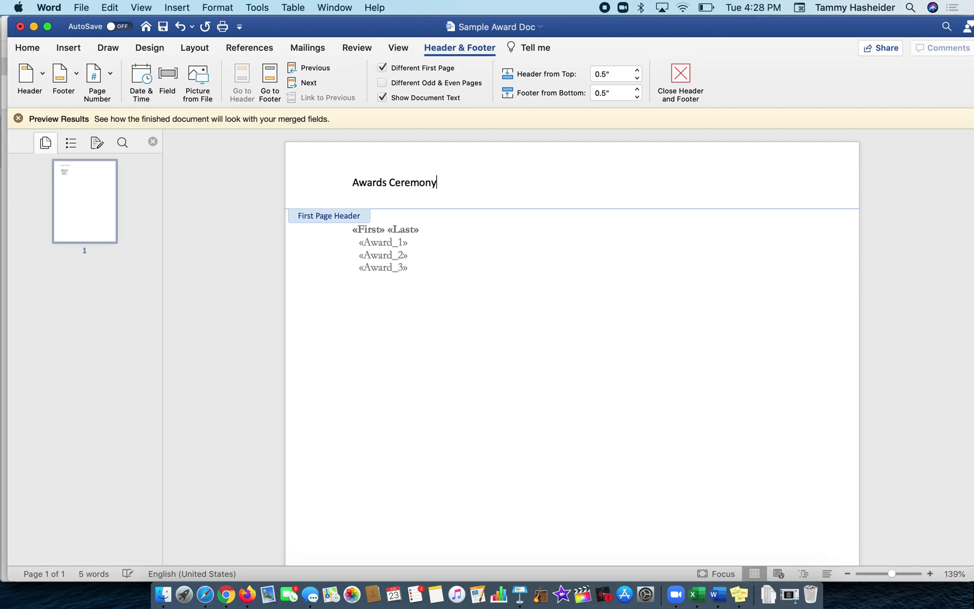
# Format the header as centred 48-point Edwardian Script and close the header
pyautogui.tripleClick(378, 181)
pyautogui.click(37, 50)
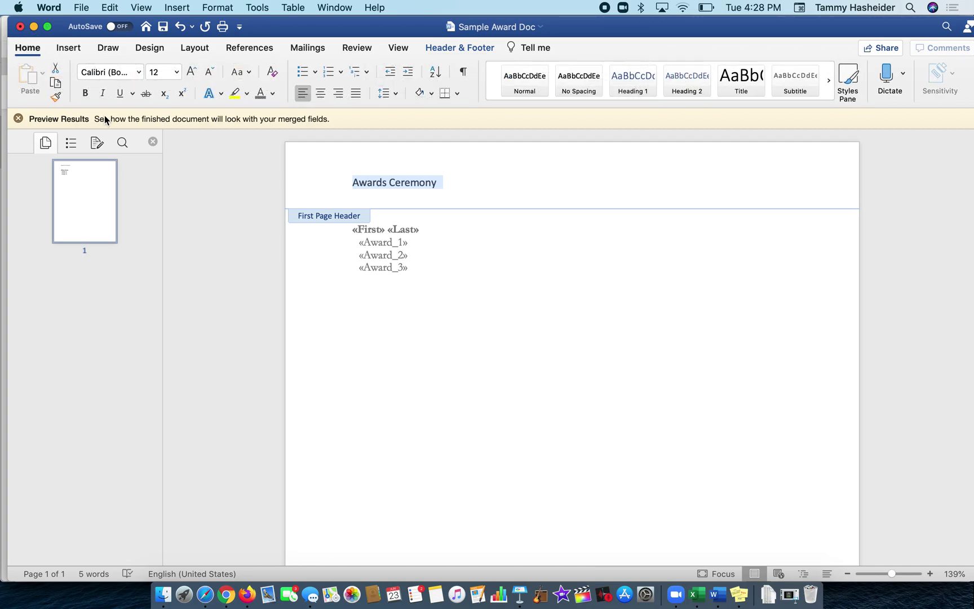
pyautogui.click(138, 72)
pyautogui.click(141, 218)
pyautogui.click(177, 71)
pyautogui.click(182, 331)
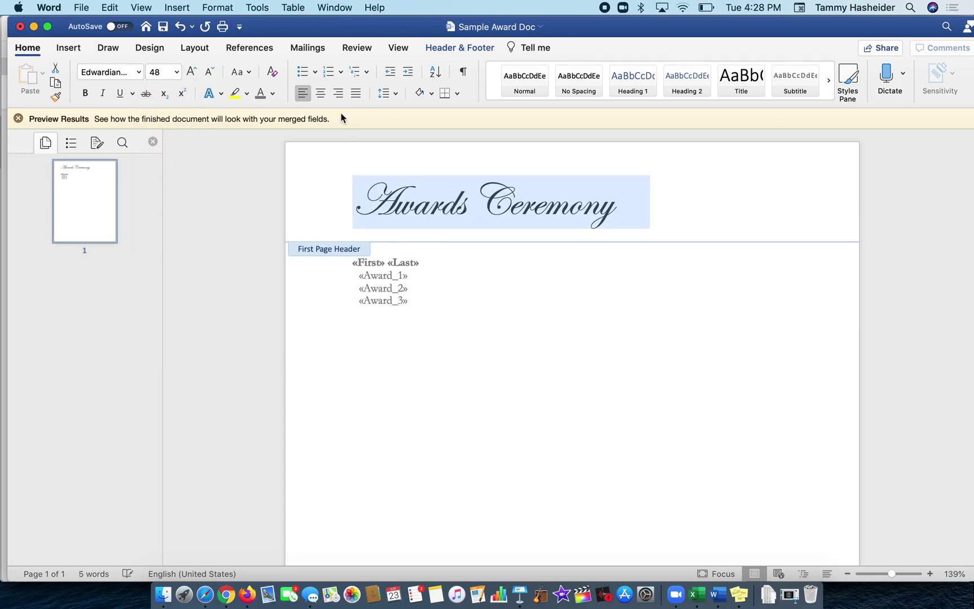
pyautogui.click(320, 93)
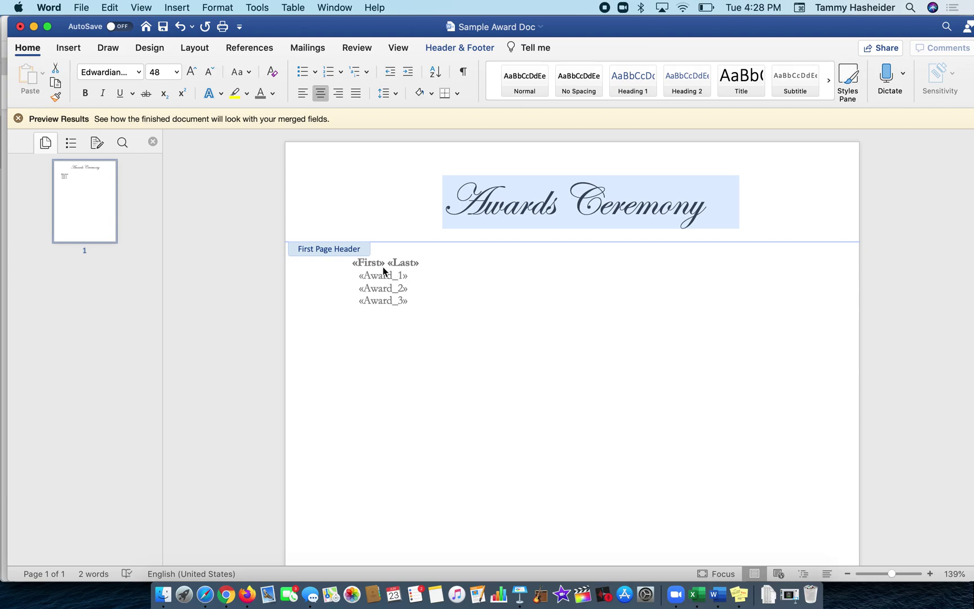
pyautogui.doubleClick(401, 287)
pyautogui.click(426, 300)
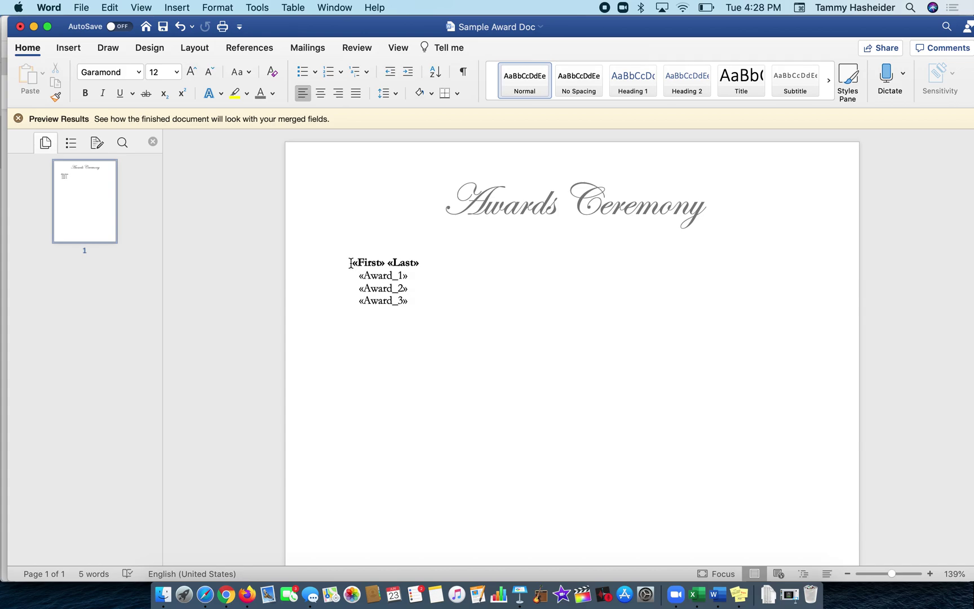
# Turn on Keep with next and Keep lines together for the name and award lines
pyautogui.moveTo(352, 264); pyautogui.dragTo(409, 300)
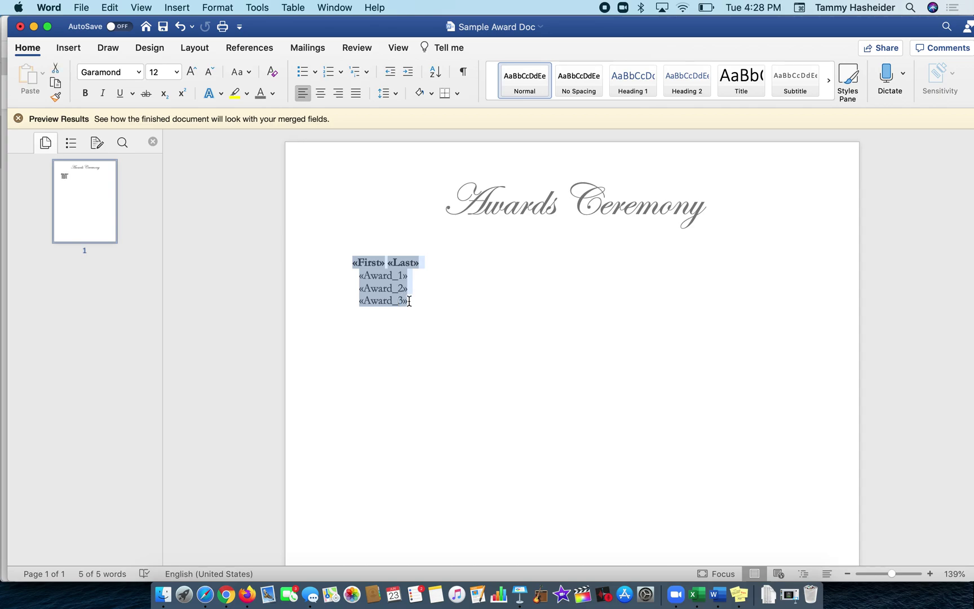
pyautogui.click(225, 8)
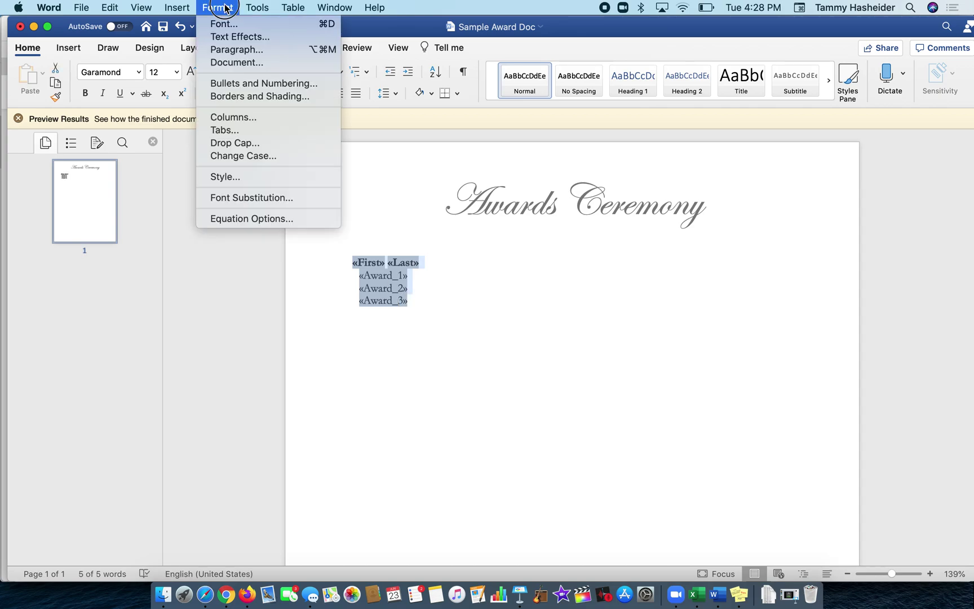
pyautogui.click(231, 50)
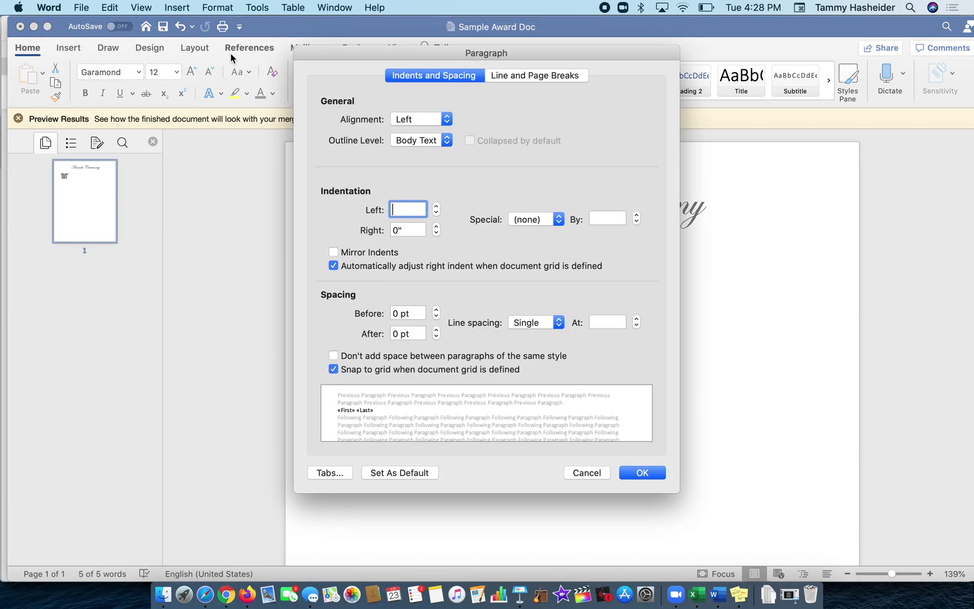
pyautogui.click(532, 76)
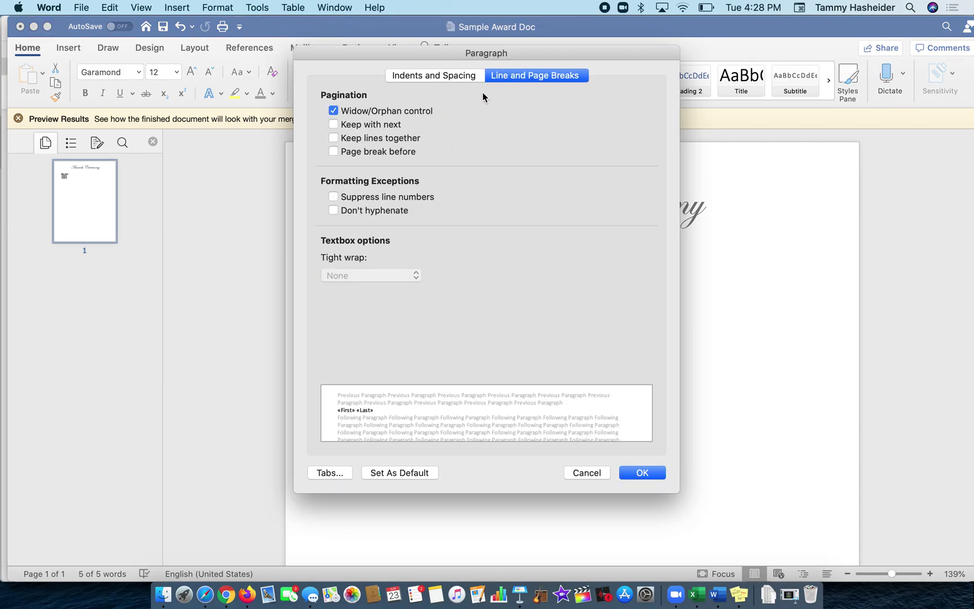
pyautogui.click(333, 124)
pyautogui.click(332, 140)
pyautogui.click(641, 471)
# Check the paragraph settings of the empty line below «Award_3» without changing them
pyautogui.click(417, 316)
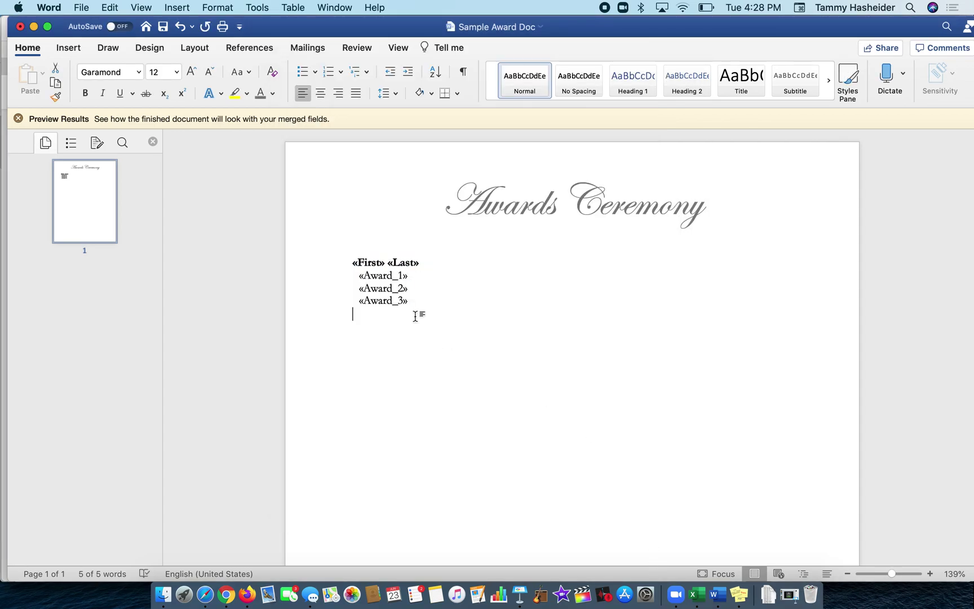
pyautogui.click(372, 246)
pyautogui.click(355, 316)
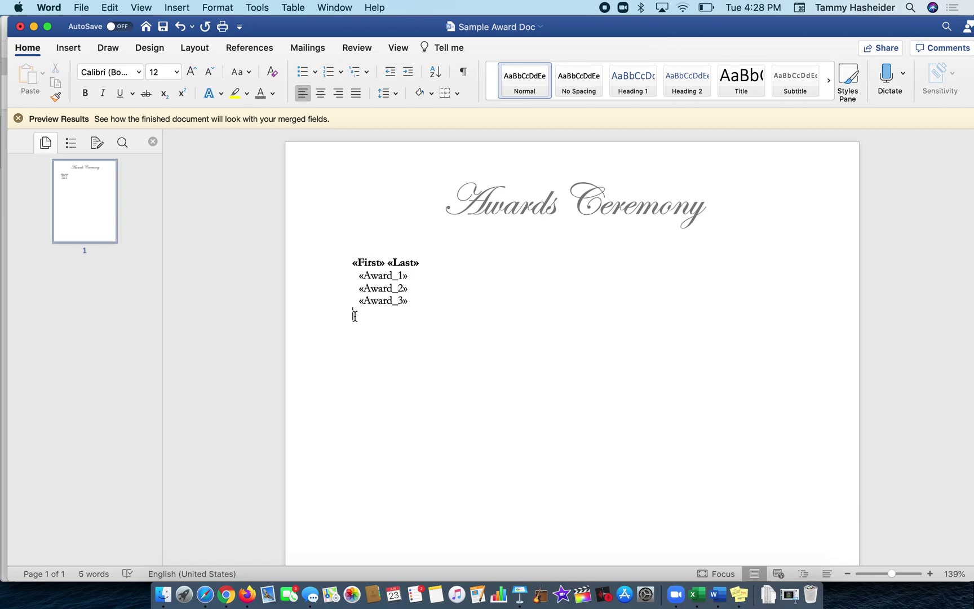
pyautogui.click(218, 7)
pyautogui.click(229, 50)
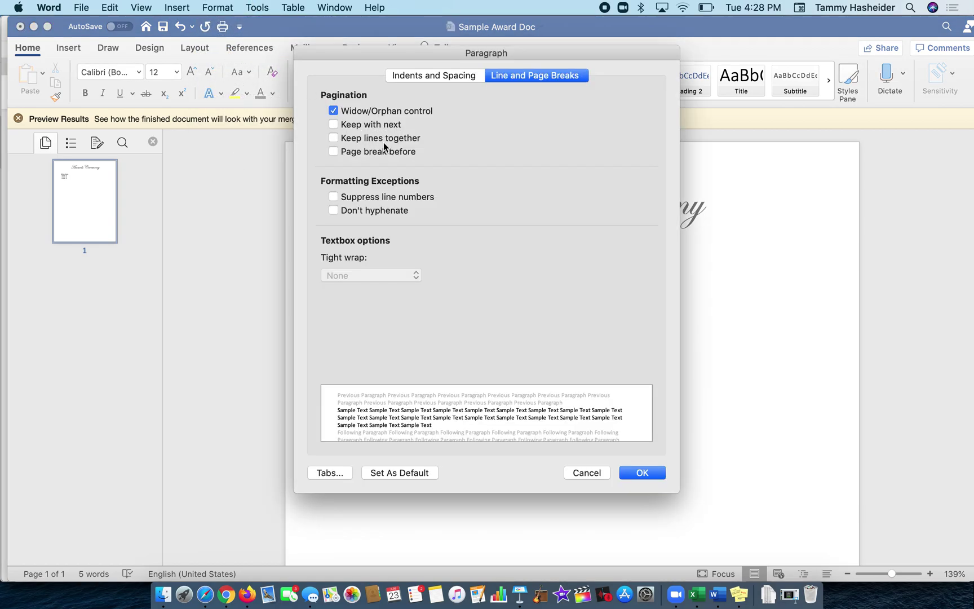
pyautogui.click(633, 473)
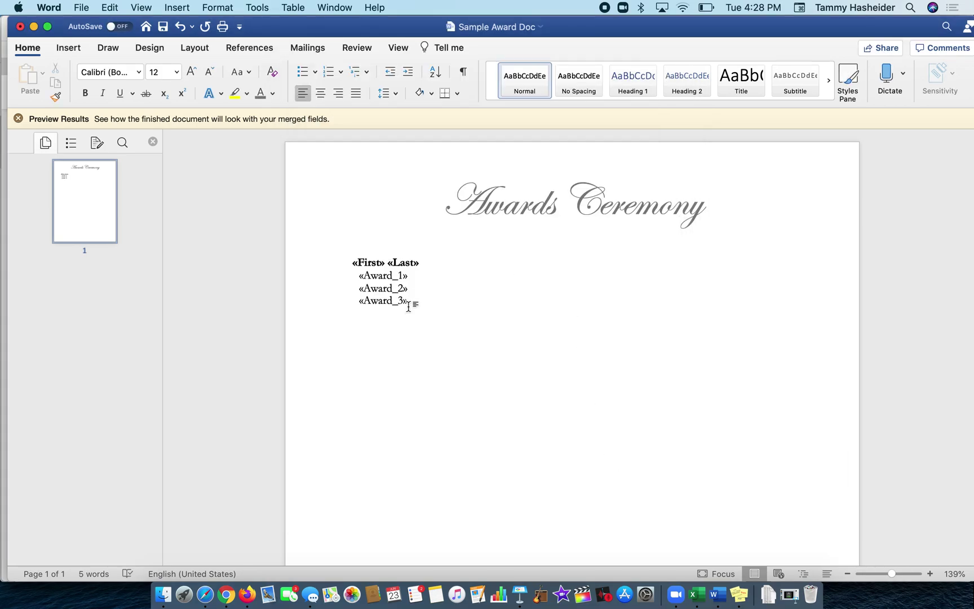
# Switch to Excel and inspect Mickey Mouse's empty Award 2 cell, D2
pyautogui.press('super+Tab')
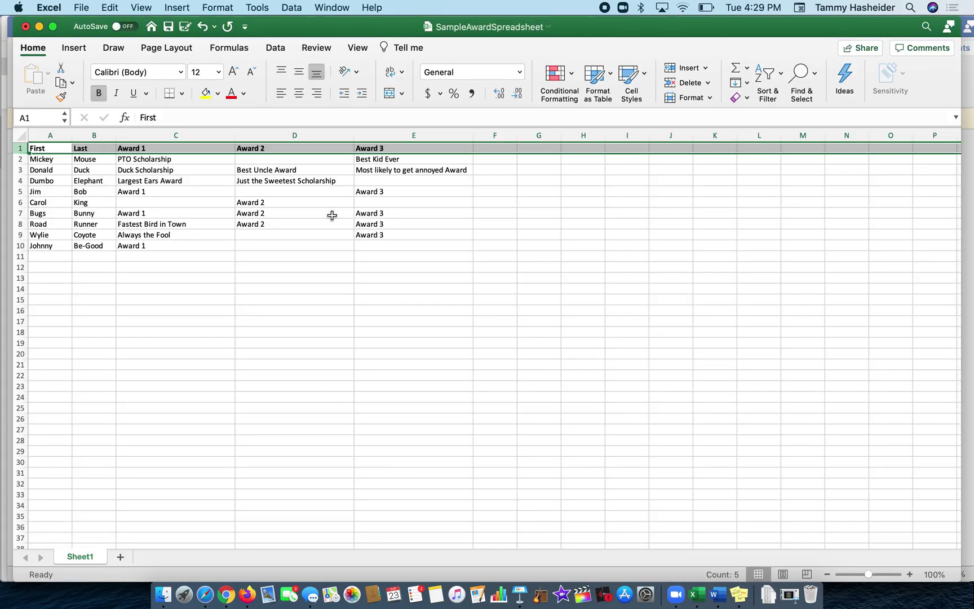
pyautogui.click(264, 162)
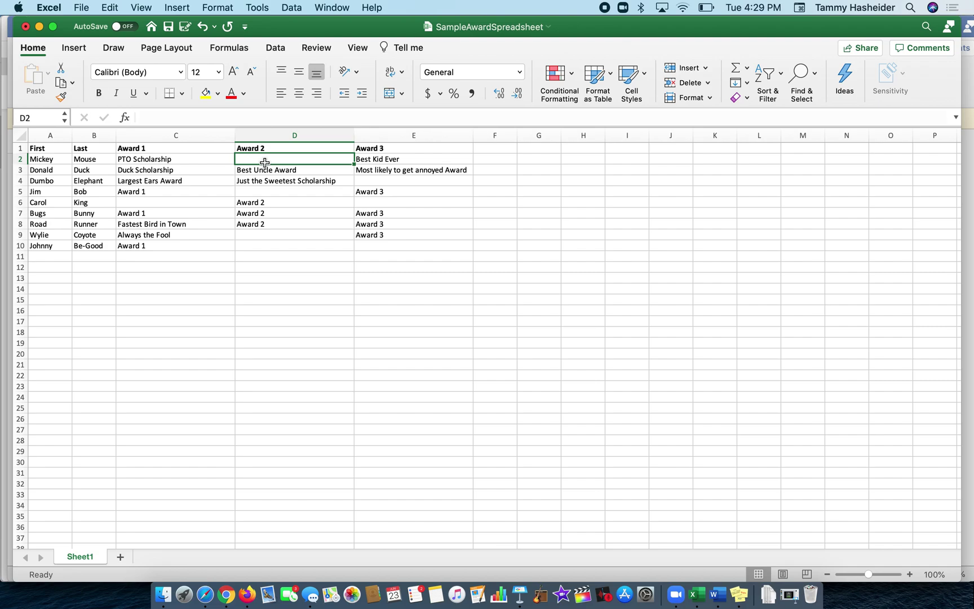
# Back in Word, select the four merge-field lines and toggle them to raw field codes
pyautogui.press('super+Tab')
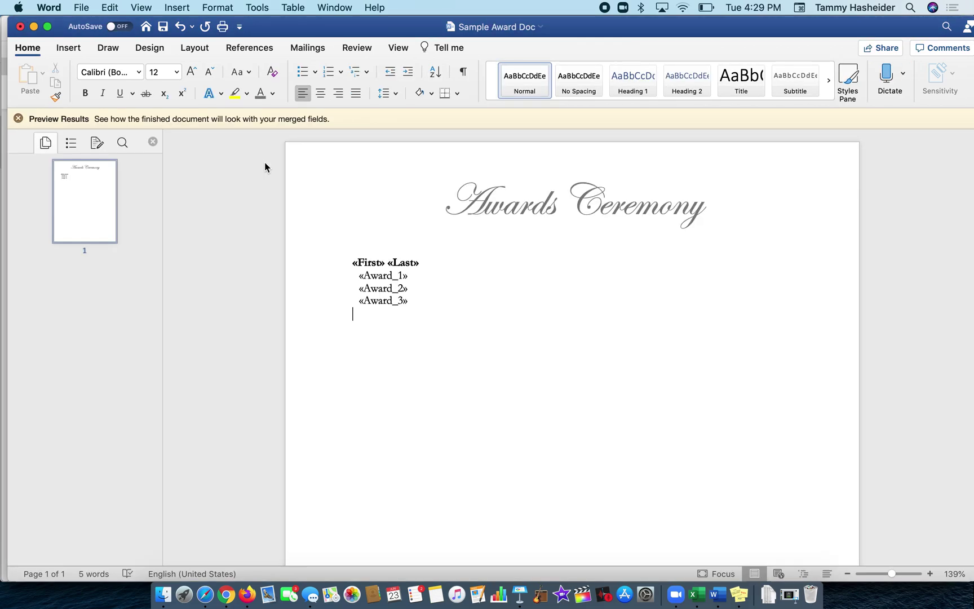
pyautogui.moveTo(420, 300); pyautogui.dragTo(348, 265)
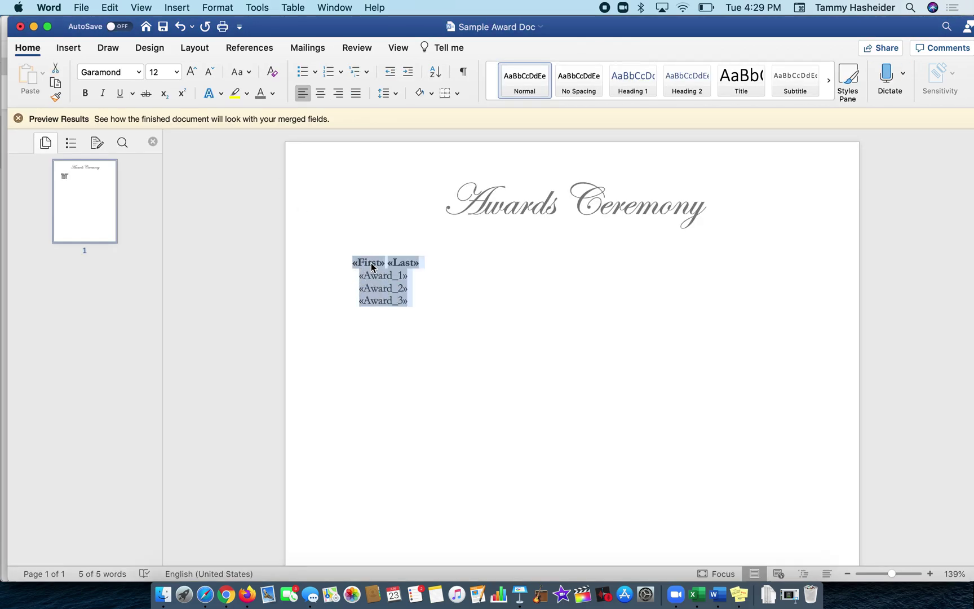
pyautogui.click(372, 264)
pyautogui.moveTo(411, 302); pyautogui.dragTo(344, 263)
pyautogui.rightClick(376, 269)
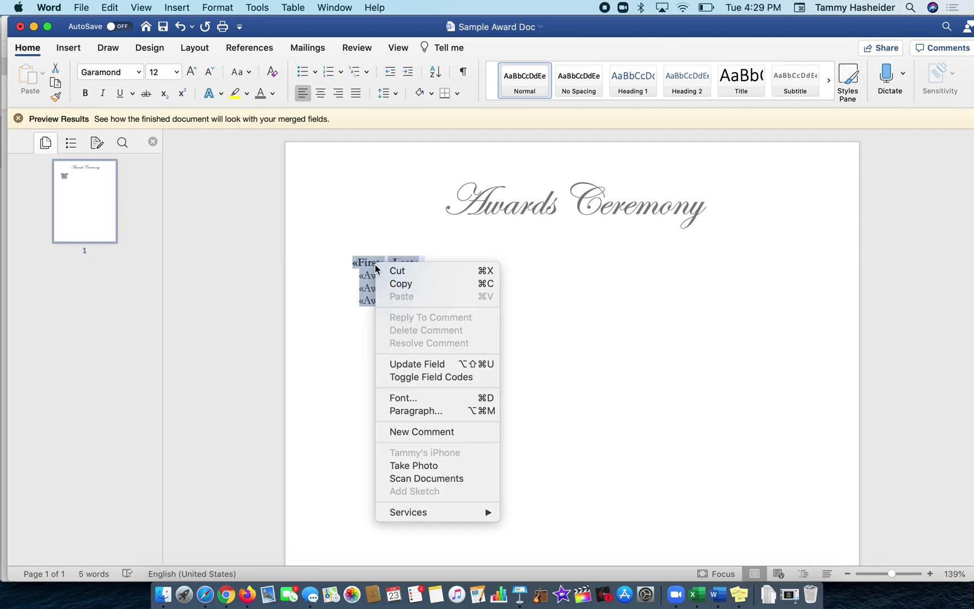
pyautogui.click(423, 376)
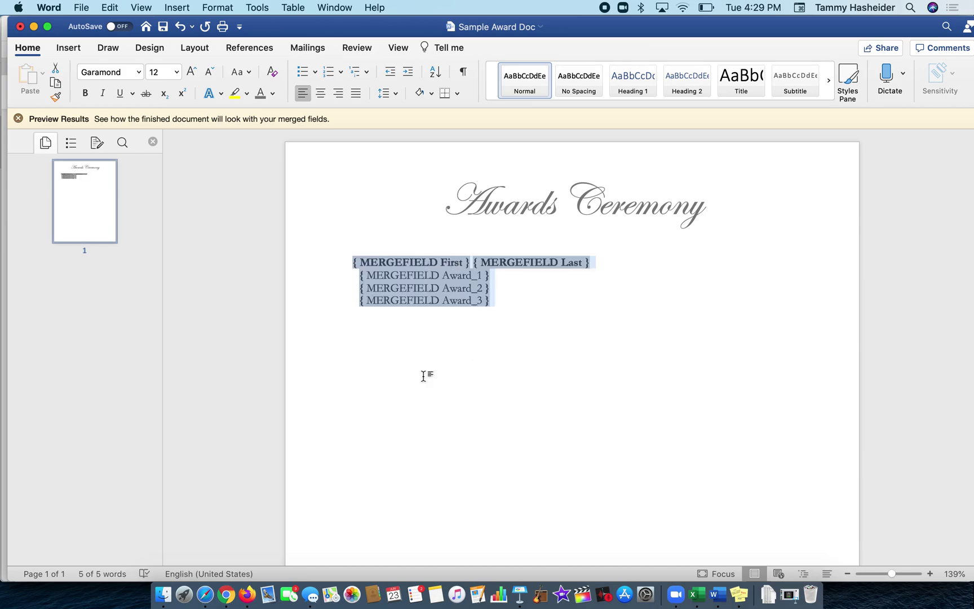
# Add a \b switch inside the Award_1, Award_2 and Award_3 MERGEFIELD codes
pyautogui.click(485, 276)
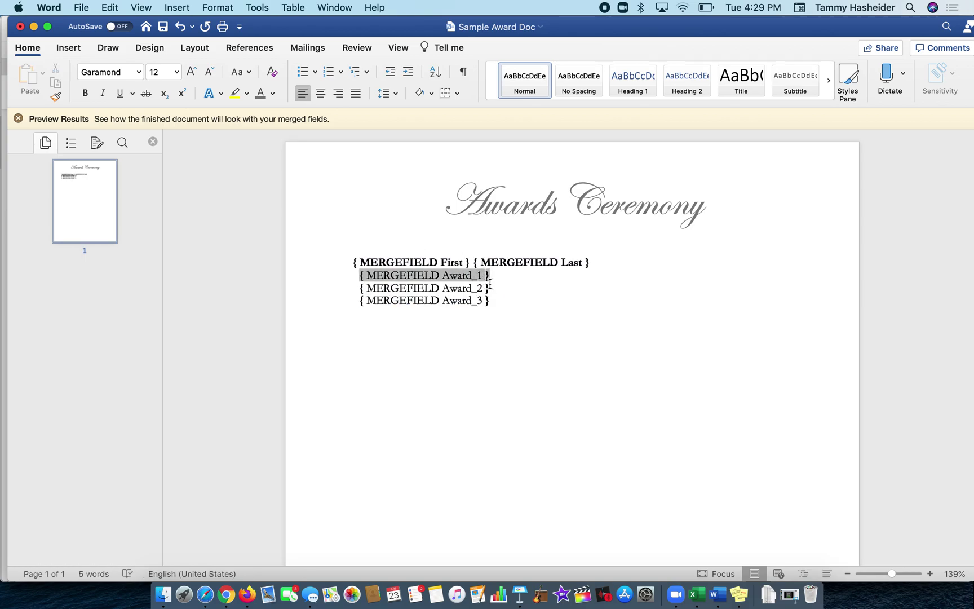
pyautogui.write('\x08')
pyautogui.click(487, 289)
pyautogui.write('\x08')
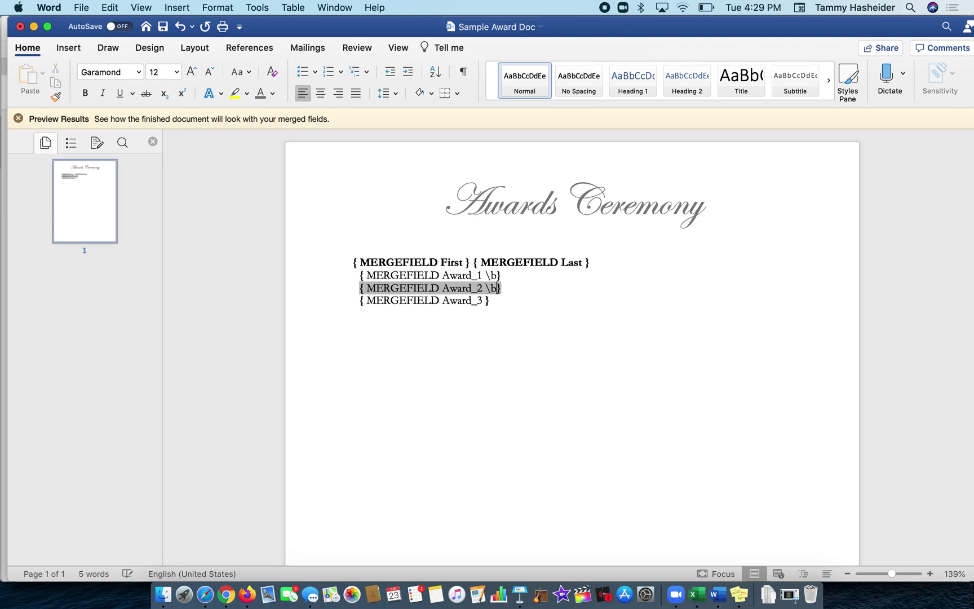
pyautogui.click(486, 301)
pyautogui.write('\\b')
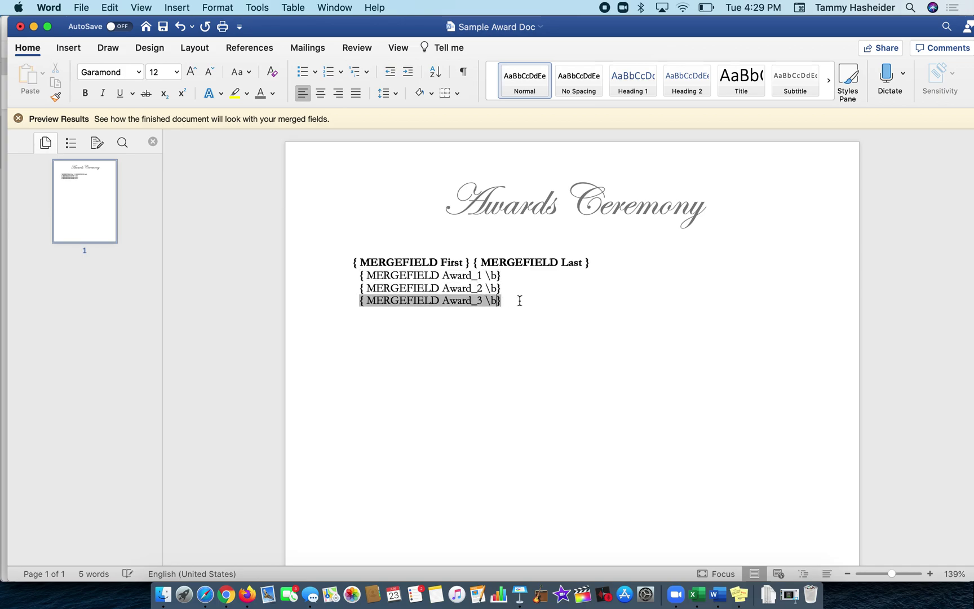
pyautogui.click(520, 300)
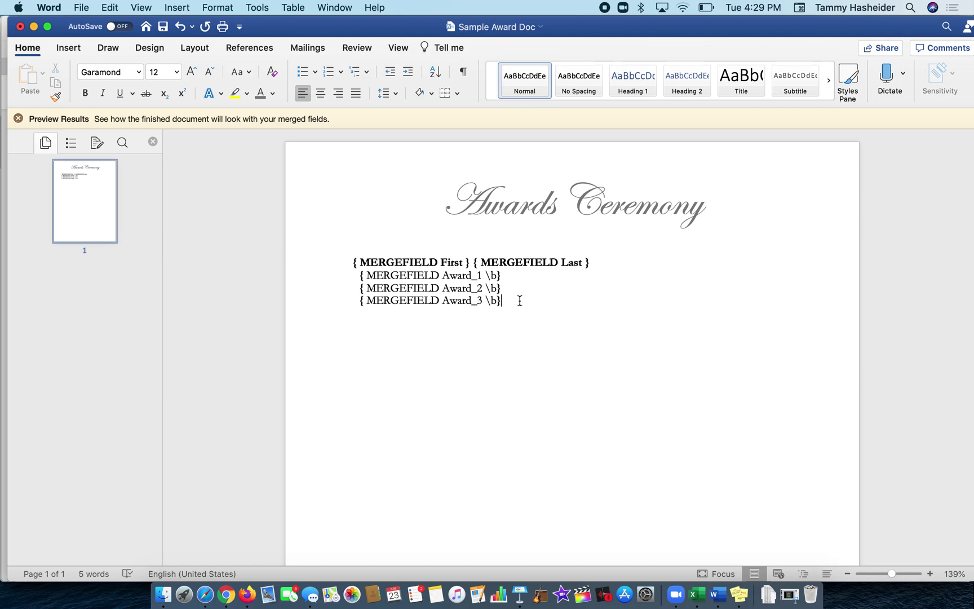
pyautogui.moveTo(513, 301); pyautogui.dragTo(356, 263)
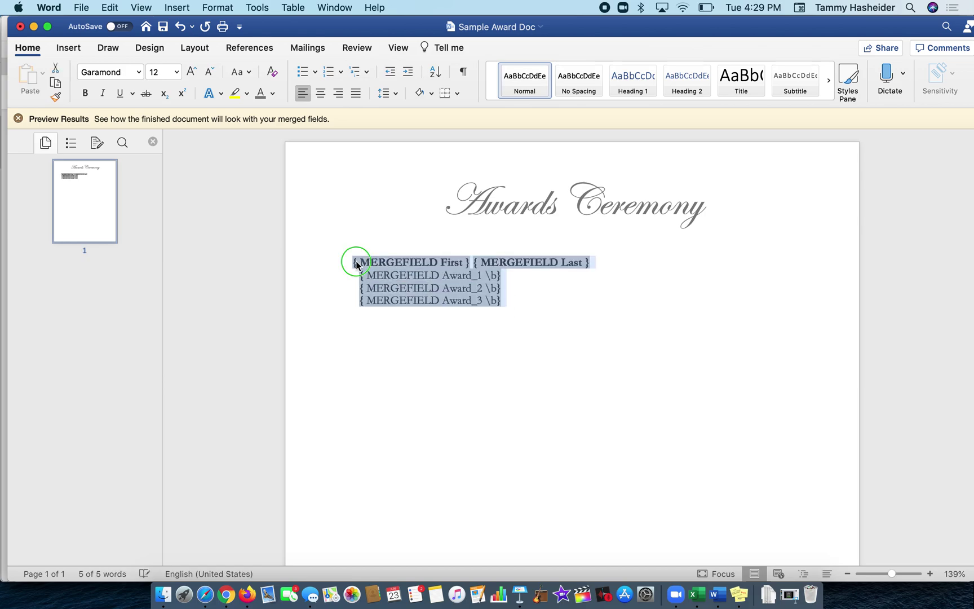
# Toggle the field codes back to «First» «Last» «Award» merge fields
pyautogui.rightClick(356, 263)
pyautogui.click(401, 371)
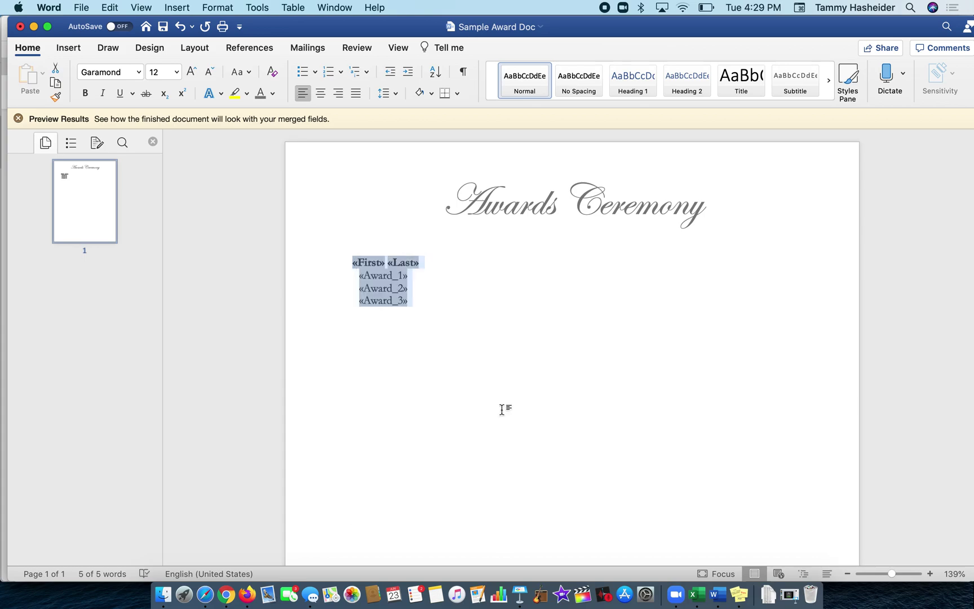
pyautogui.click(502, 409)
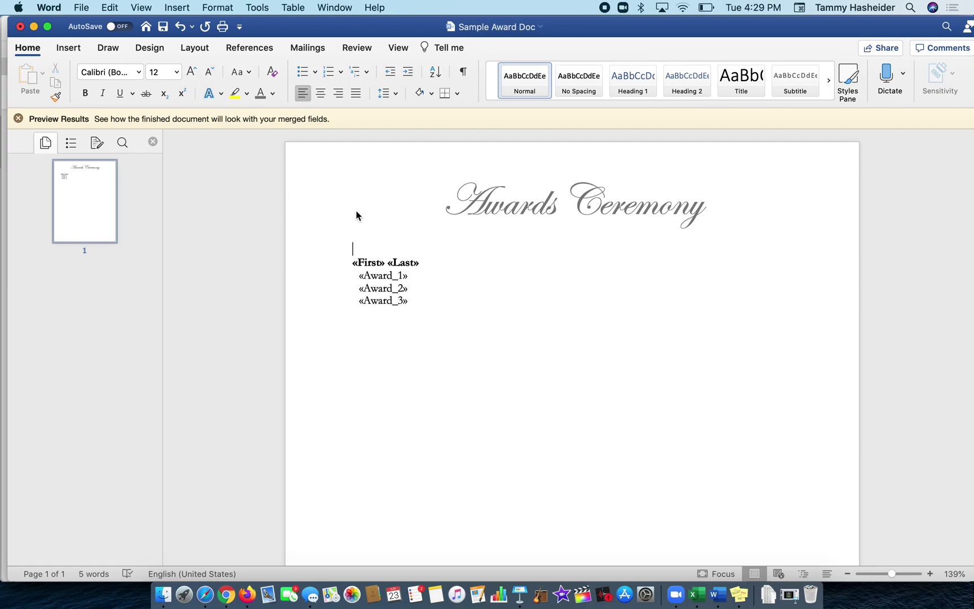
# Check the Layout settings, leaving the page in portrait orientation with a single column
pyautogui.click(196, 49)
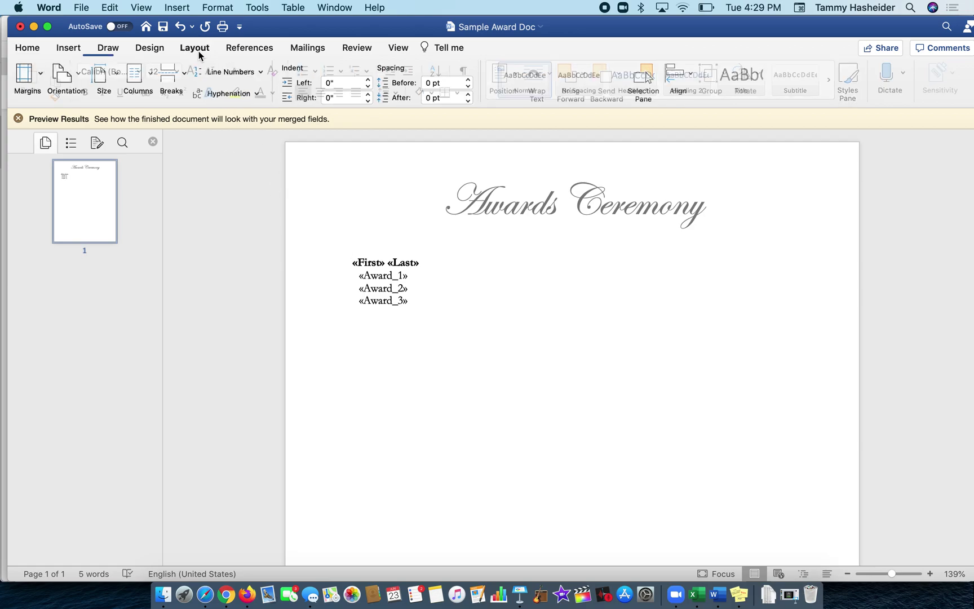
pyautogui.click(80, 78)
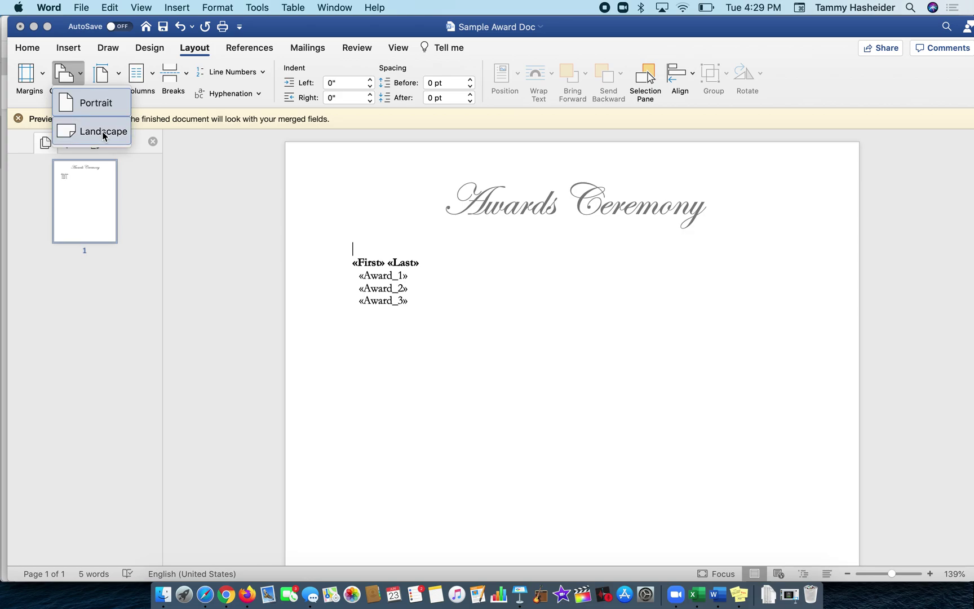
pyautogui.click(153, 71)
pyautogui.click(152, 73)
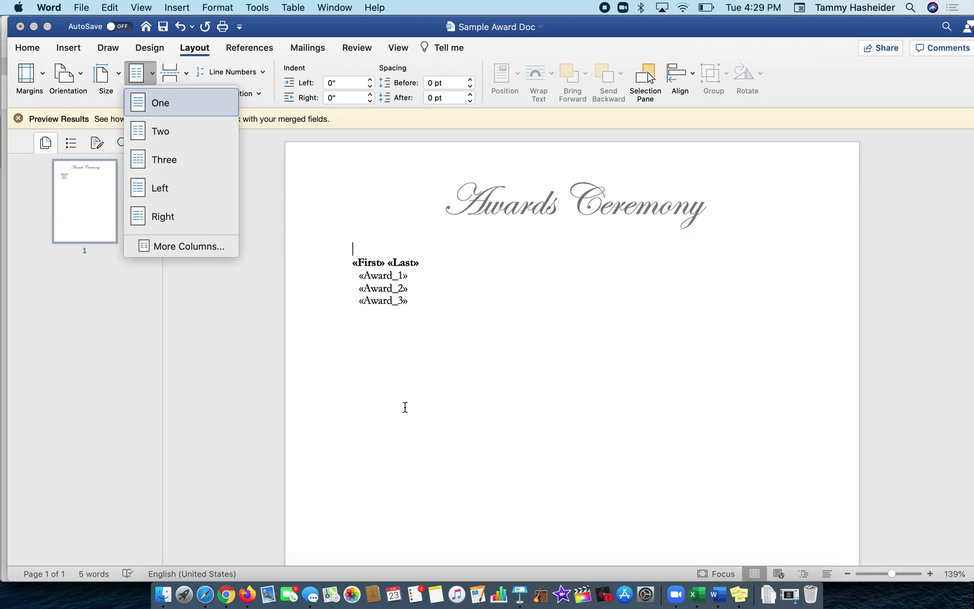
pyautogui.click(440, 399)
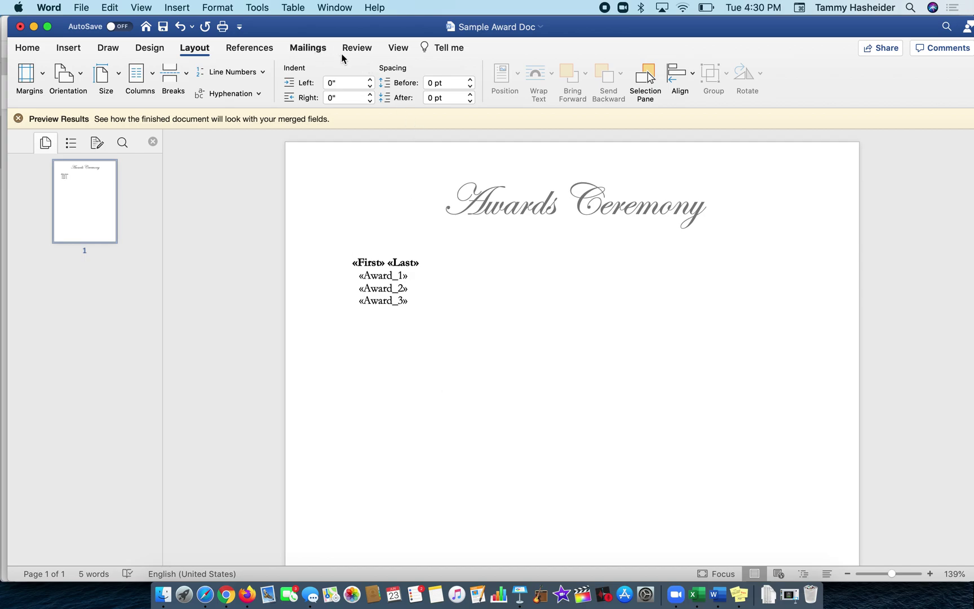
# Preview the merge results up to Road Runner's record 7, then turn the preview off
pyautogui.click(309, 48)
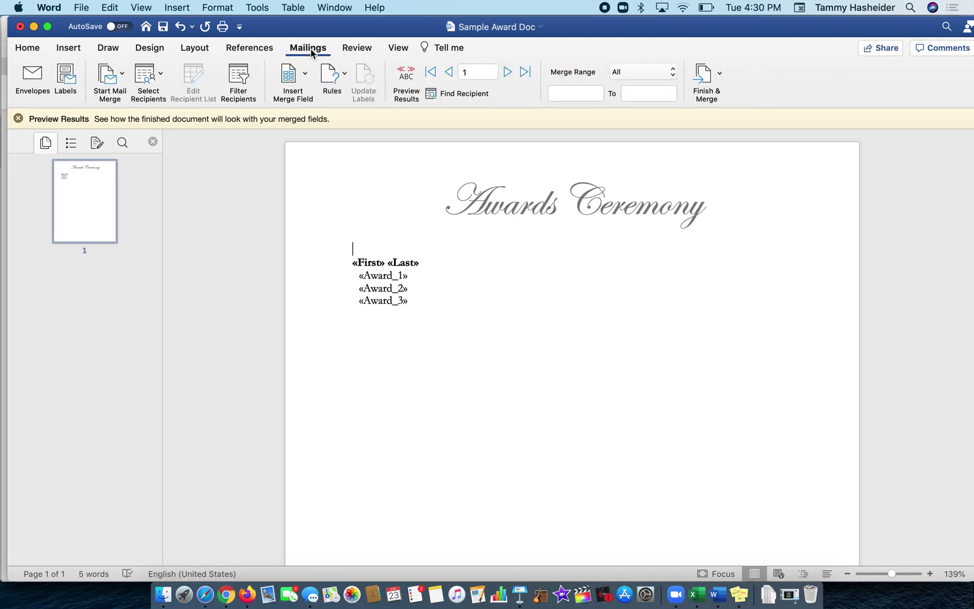
pyautogui.click(409, 78)
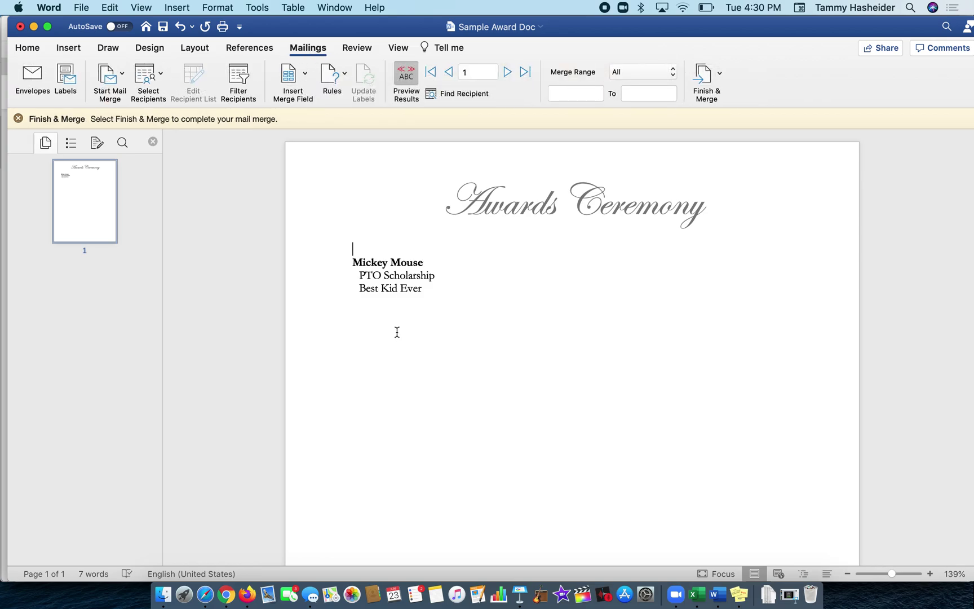
pyautogui.click(508, 72)
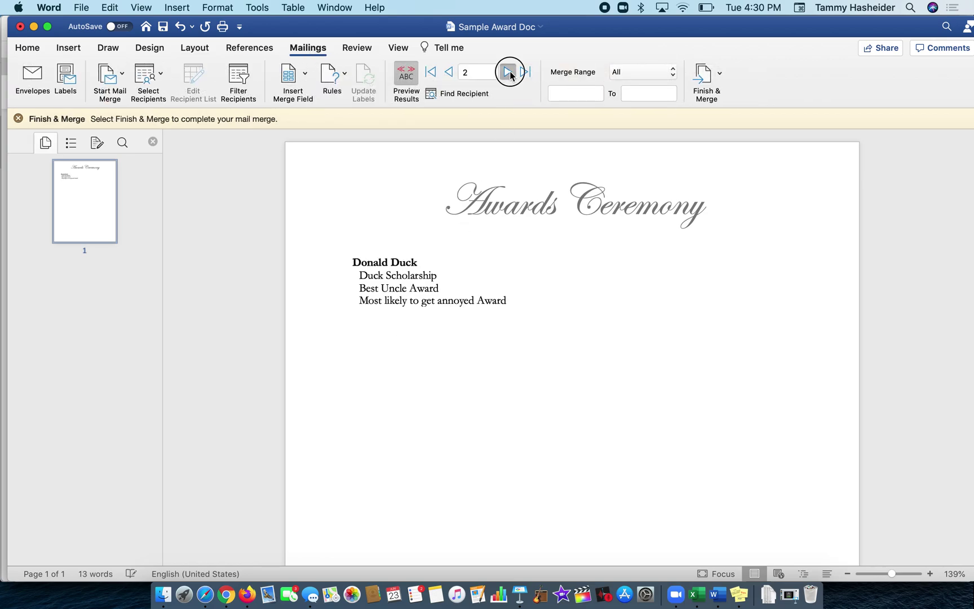
pyautogui.click(508, 73)
pyautogui.click(508, 72)
pyautogui.click(508, 72)
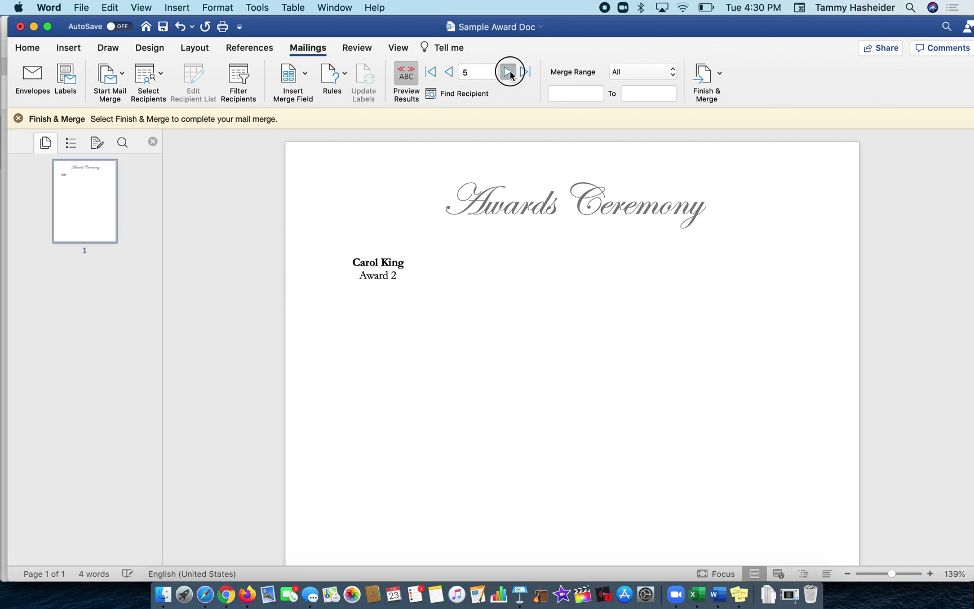
pyautogui.click(508, 72)
pyautogui.click(508, 72)
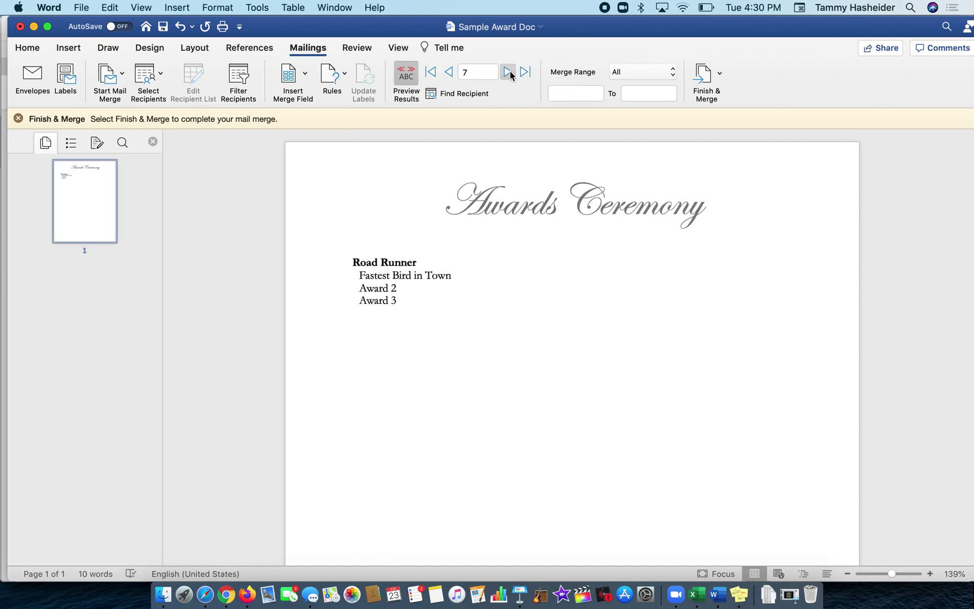
pyautogui.click(411, 77)
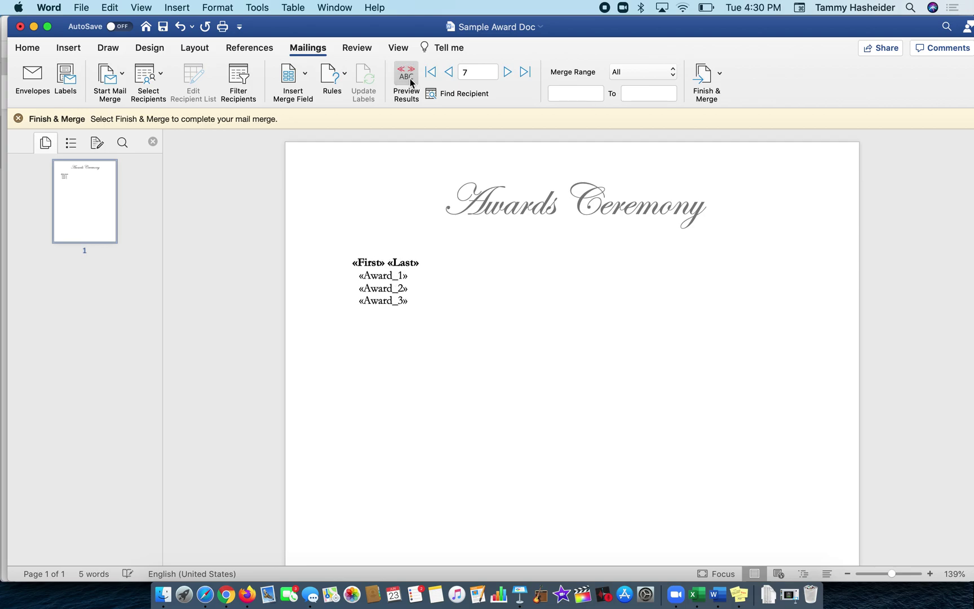
# Finish & Merge all records into a new Directory26 document and compare it with the template
pyautogui.click(704, 78)
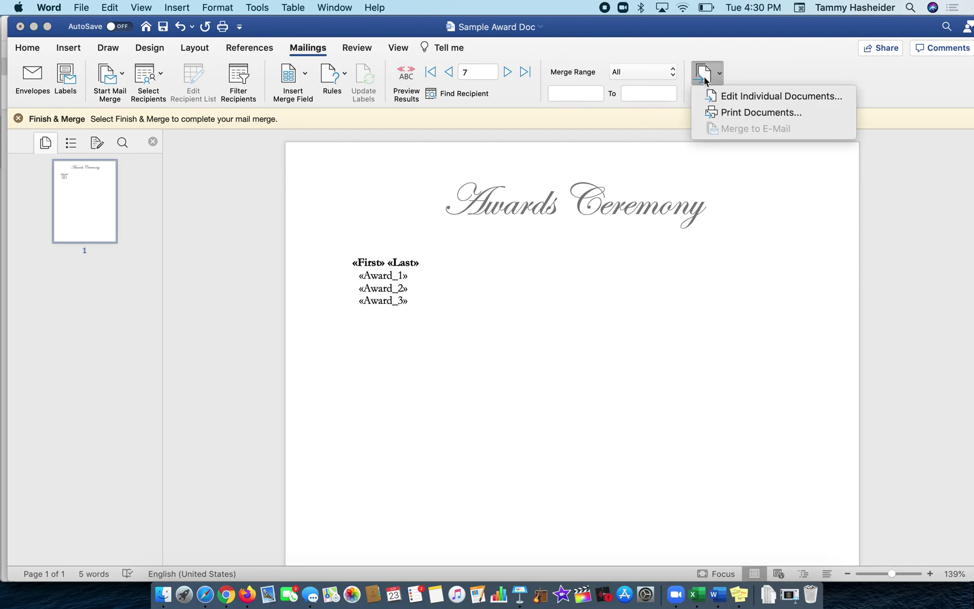
pyautogui.click(726, 96)
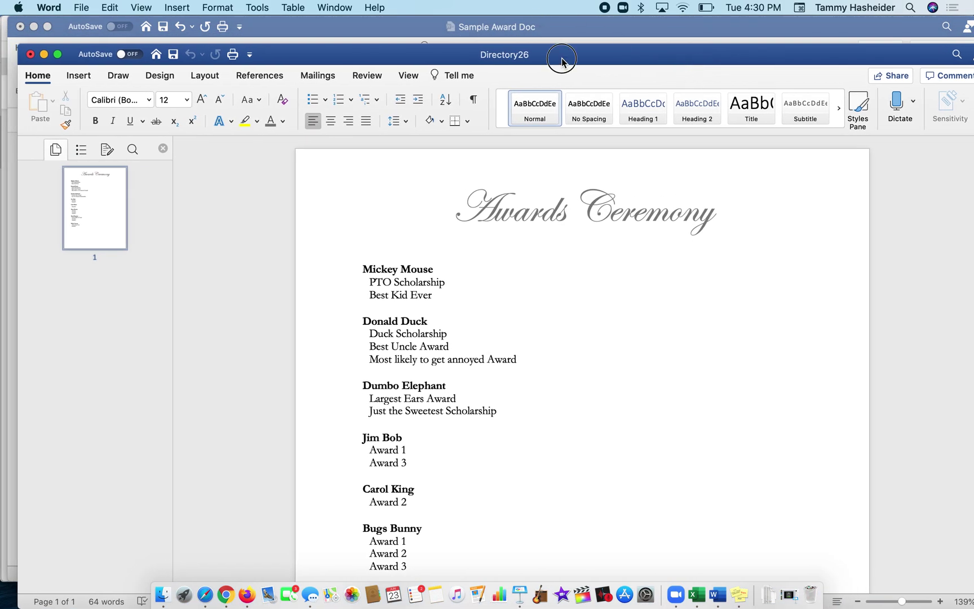
pyautogui.moveTo(557, 54); pyautogui.dragTo(550, 25)
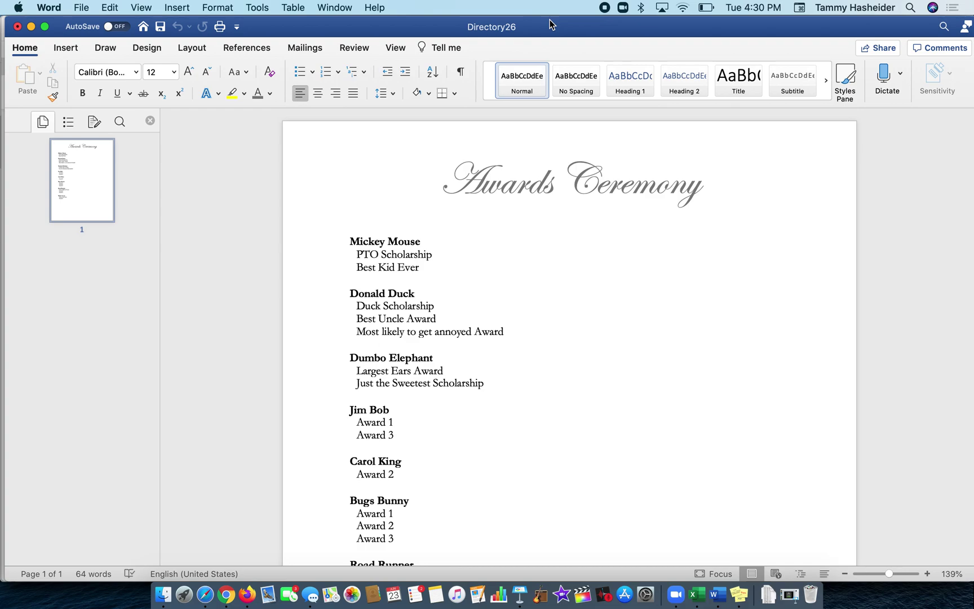
pyautogui.moveTo(551, 25)
pyautogui.mouseDown()
pyautogui.moveTo(560, 48)
pyautogui.moveTo(540, 26)
pyautogui.moveTo(546, 11)
pyautogui.mouseUp()
pyautogui.click(82, 8)
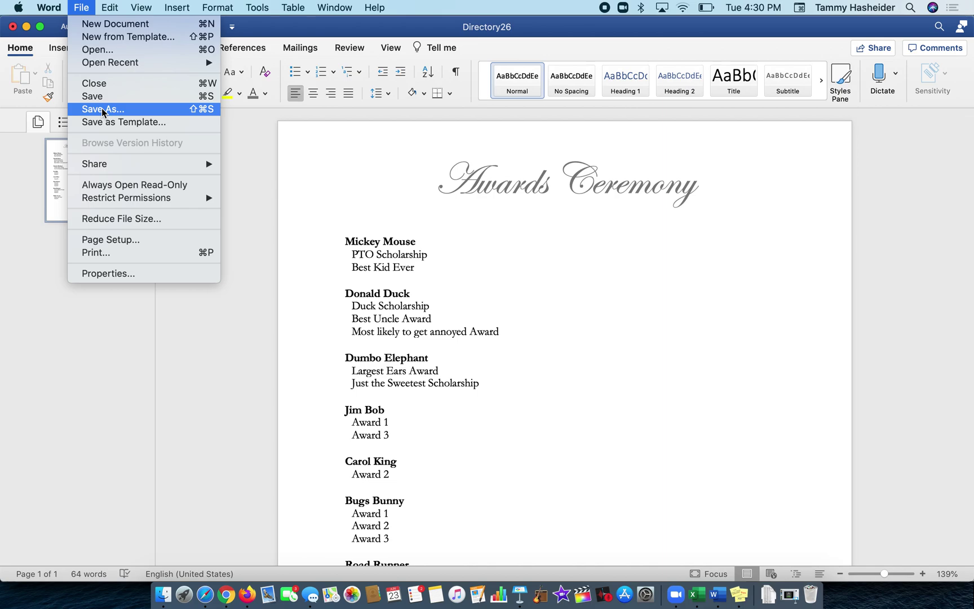
pyautogui.click(474, 308)
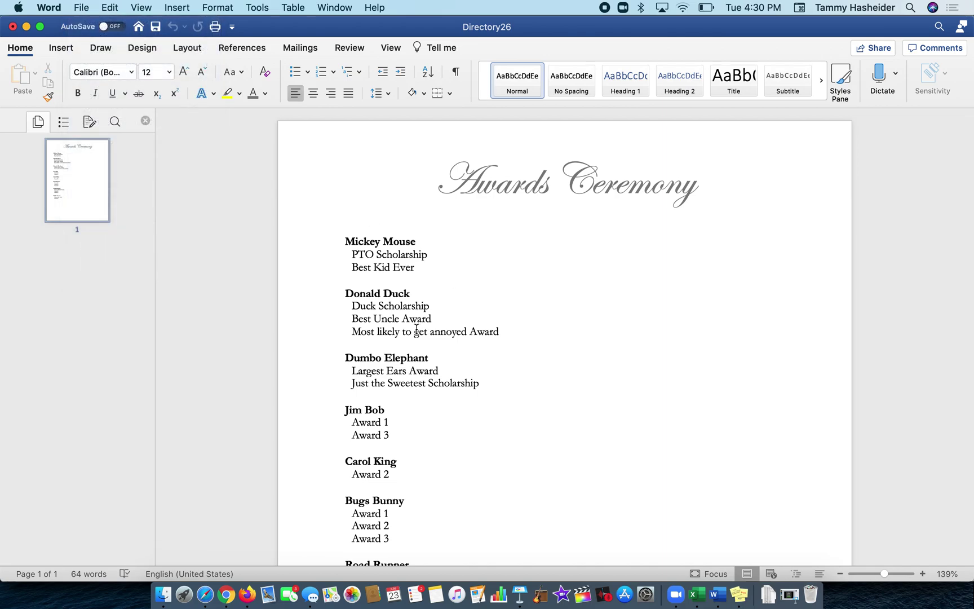
pyautogui.scroll(-4, 416, 329)
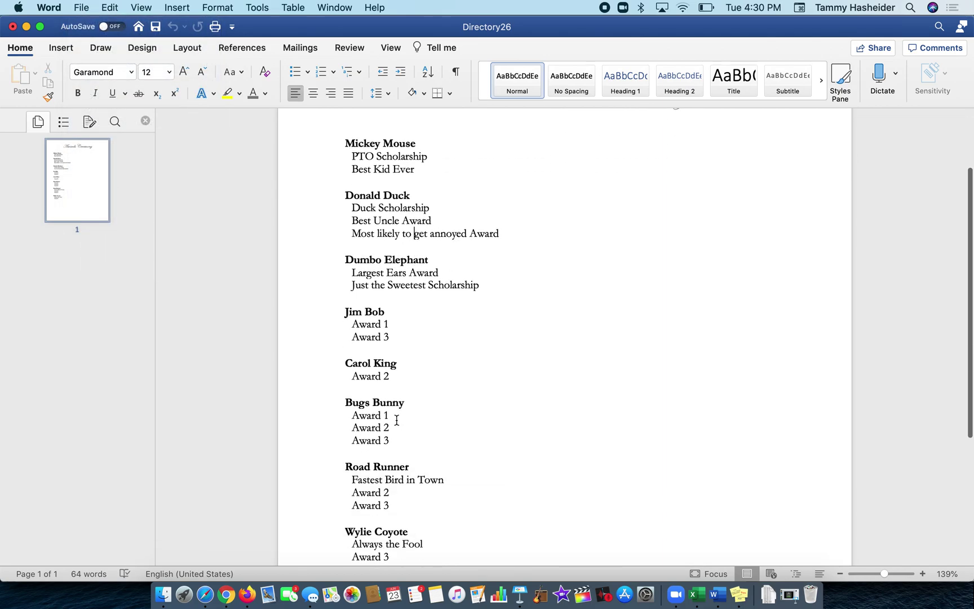
pyautogui.scroll(-3, 397, 420)
pyautogui.click(412, 291)
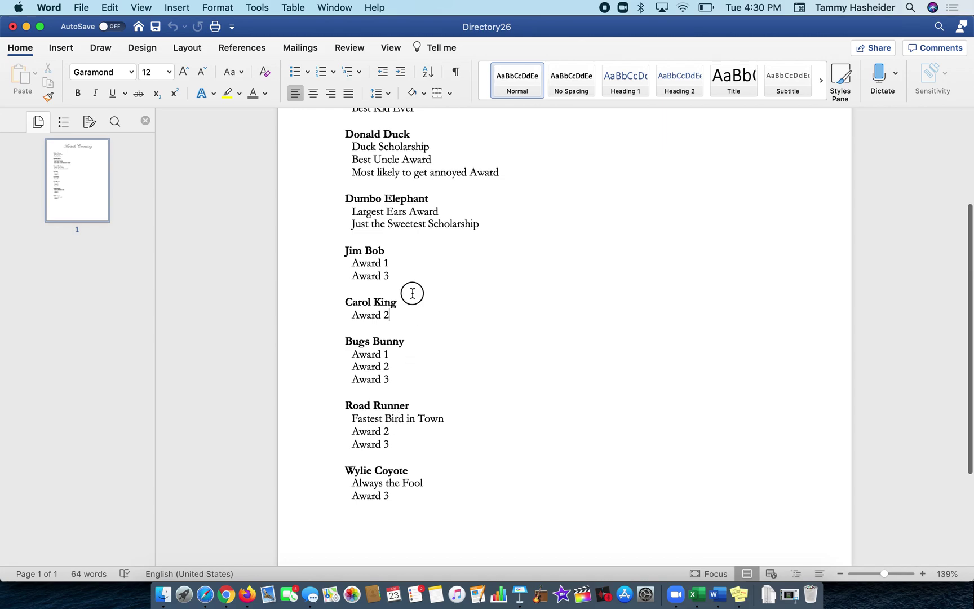
pyautogui.click(413, 303)
pyautogui.write('*')
pyautogui.click(514, 400)
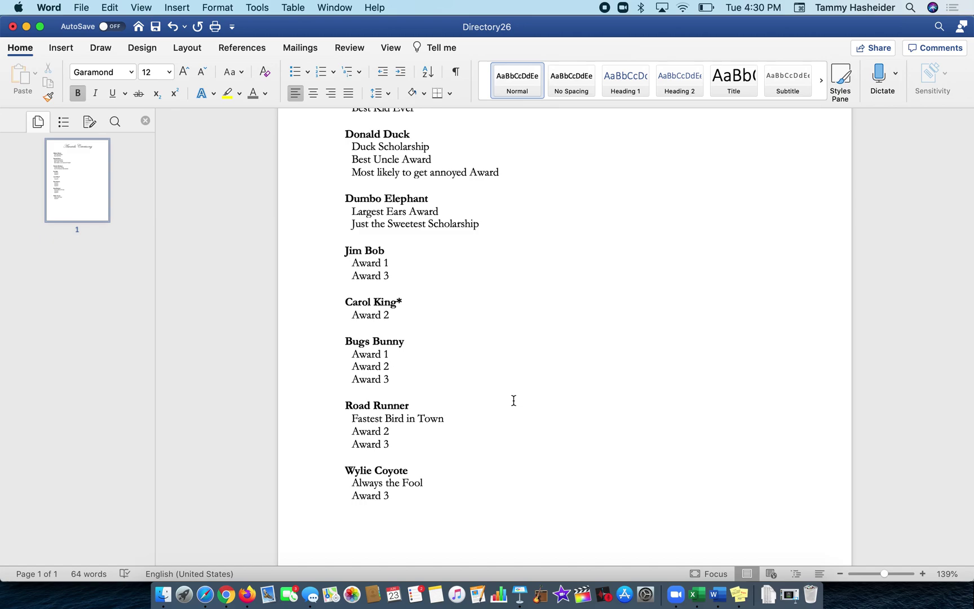
pyautogui.scroll(-3, 514, 400)
pyautogui.scroll(7, 514, 400)
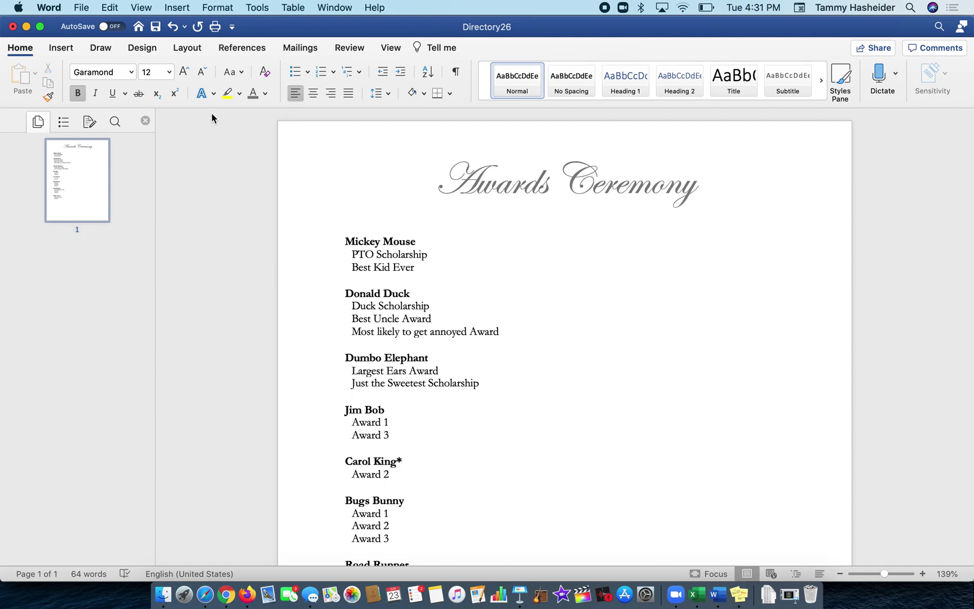
# Close Directory26 without saving, then set Sample Award Doc's four merge-field lines to 16 pt
pyautogui.click(12, 27)
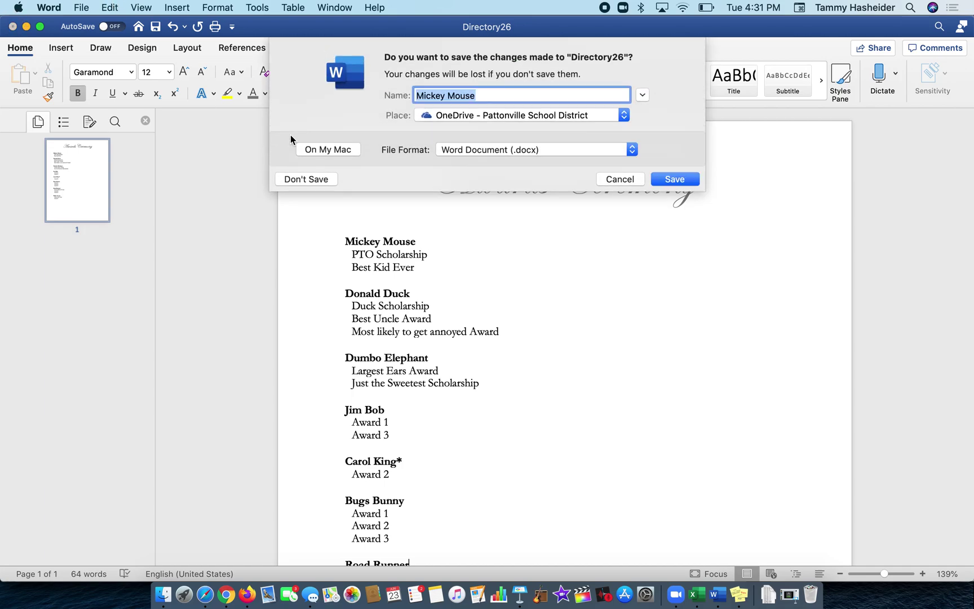
pyautogui.click(315, 179)
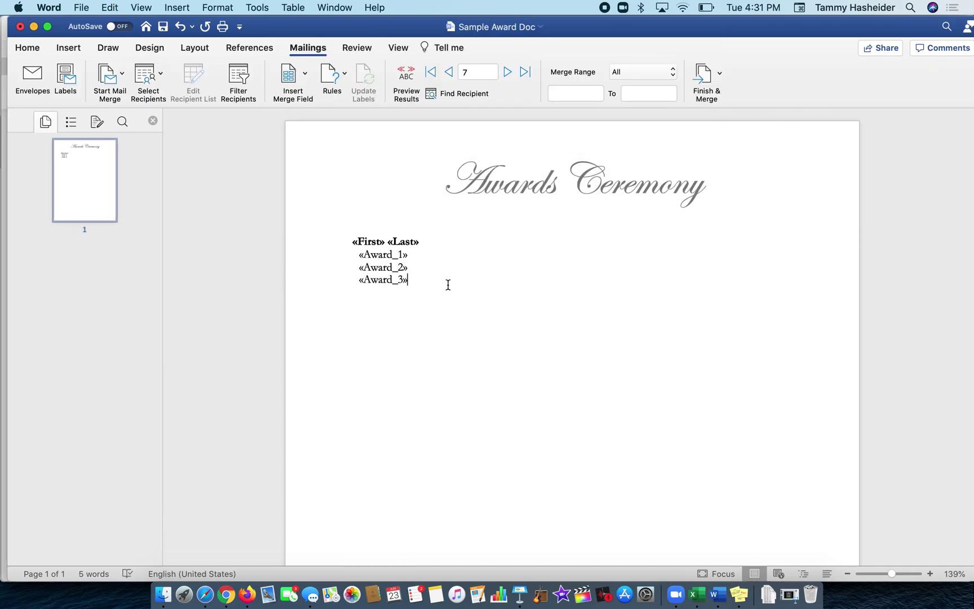
pyautogui.moveTo(448, 285); pyautogui.dragTo(337, 235)
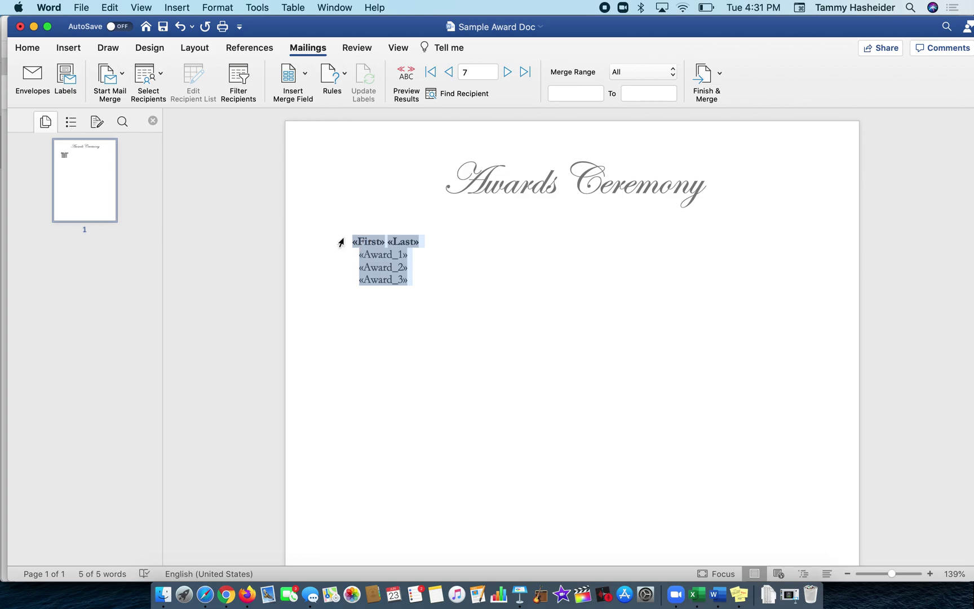
pyautogui.click(31, 49)
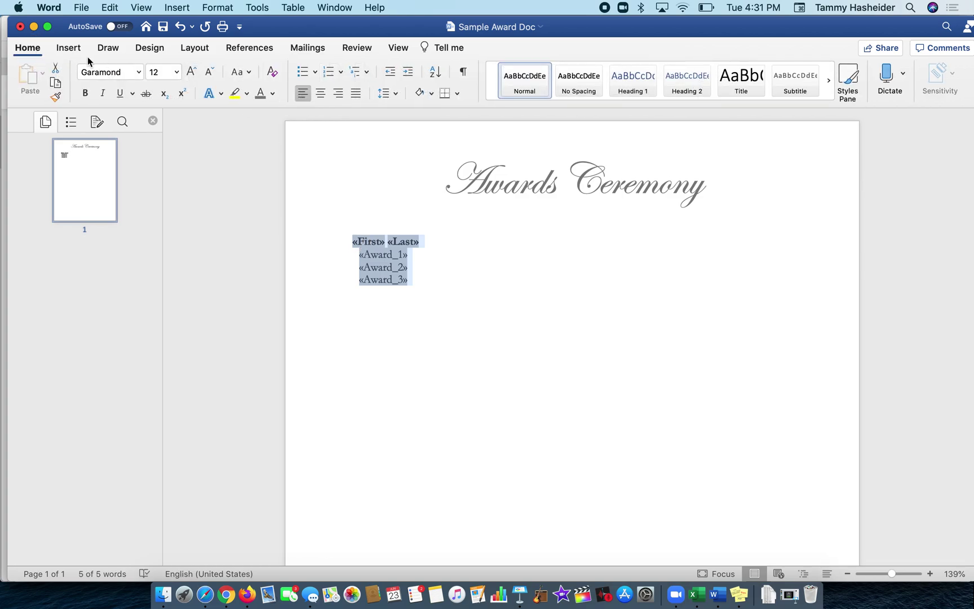
pyautogui.click(177, 72)
pyautogui.click(175, 230)
pyautogui.click(470, 343)
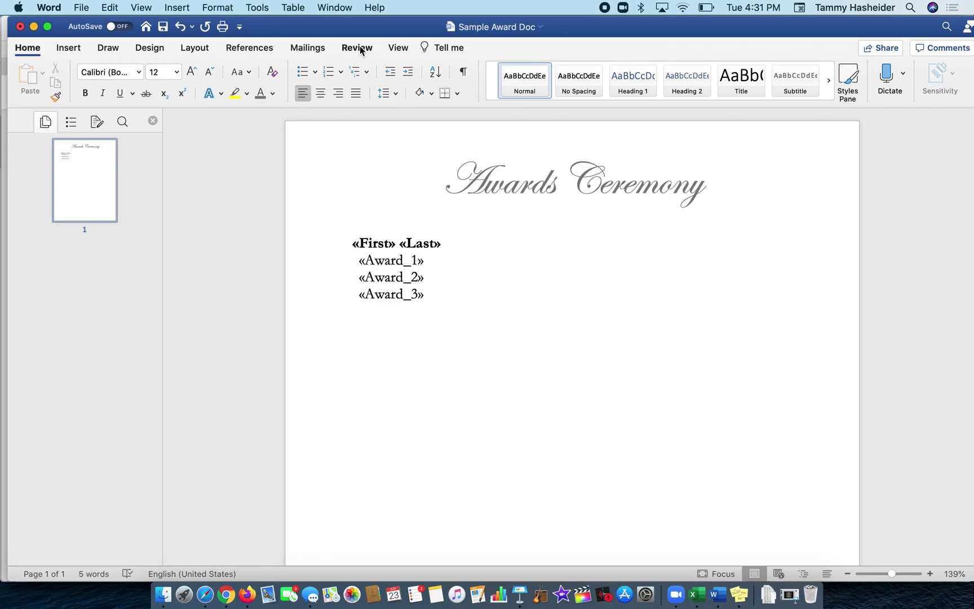
pyautogui.click(312, 48)
# Merge all records into Directory27 and scroll through its 16 pt names and awards
pyautogui.click(718, 78)
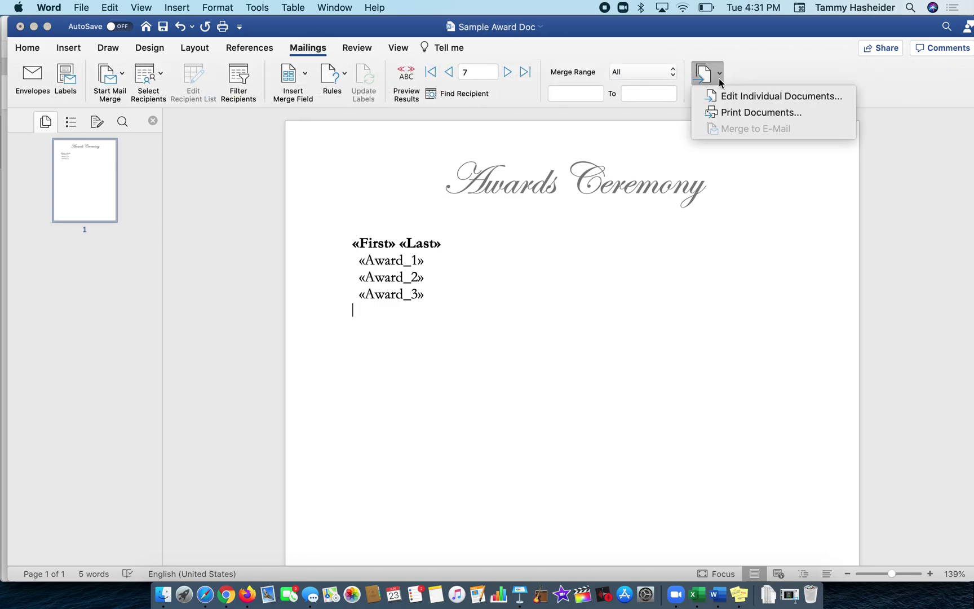
pyautogui.click(728, 97)
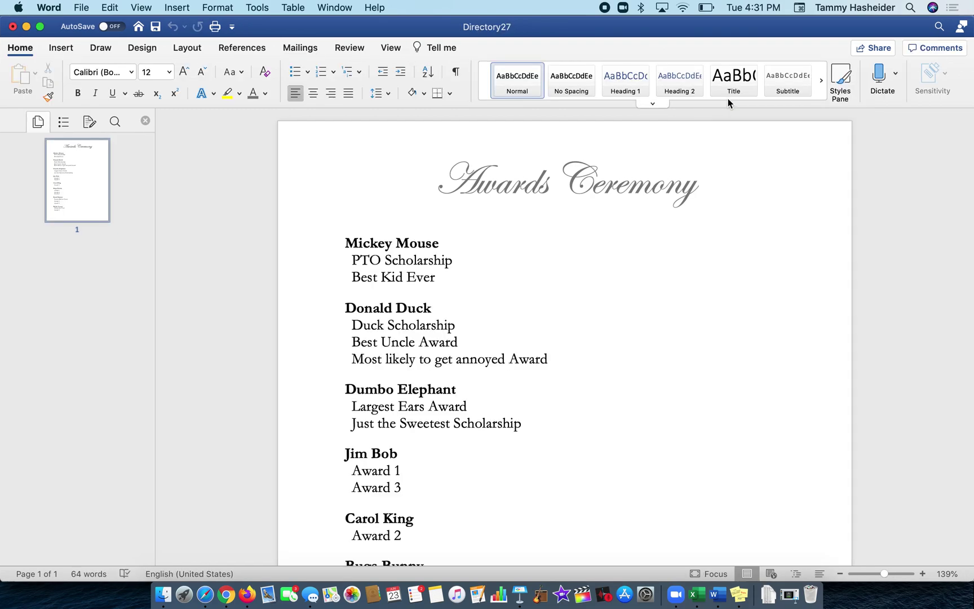
pyautogui.scroll(-10, 543, 381)
pyautogui.scroll(10, 542, 381)
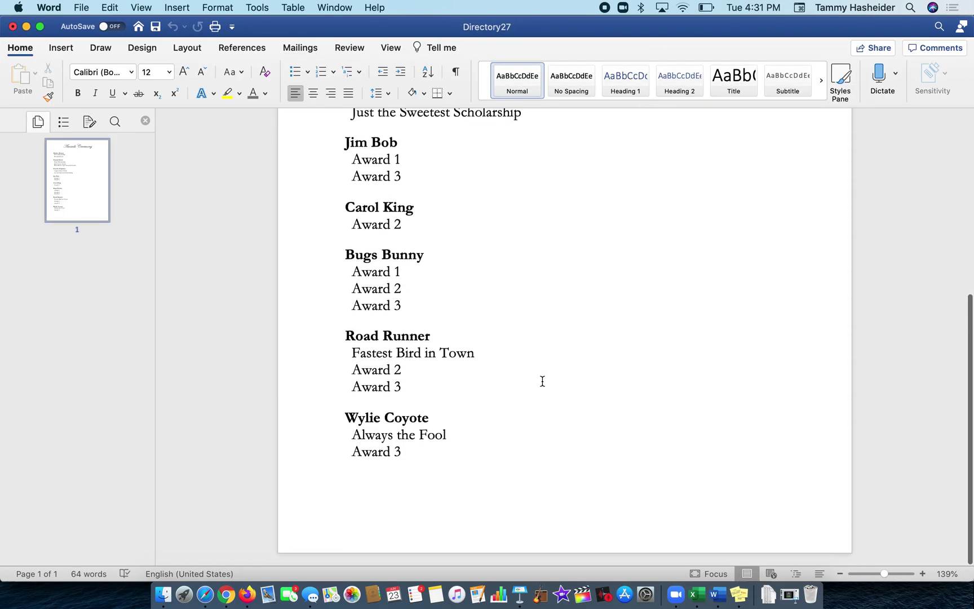
pyautogui.scroll(-3, 542, 381)
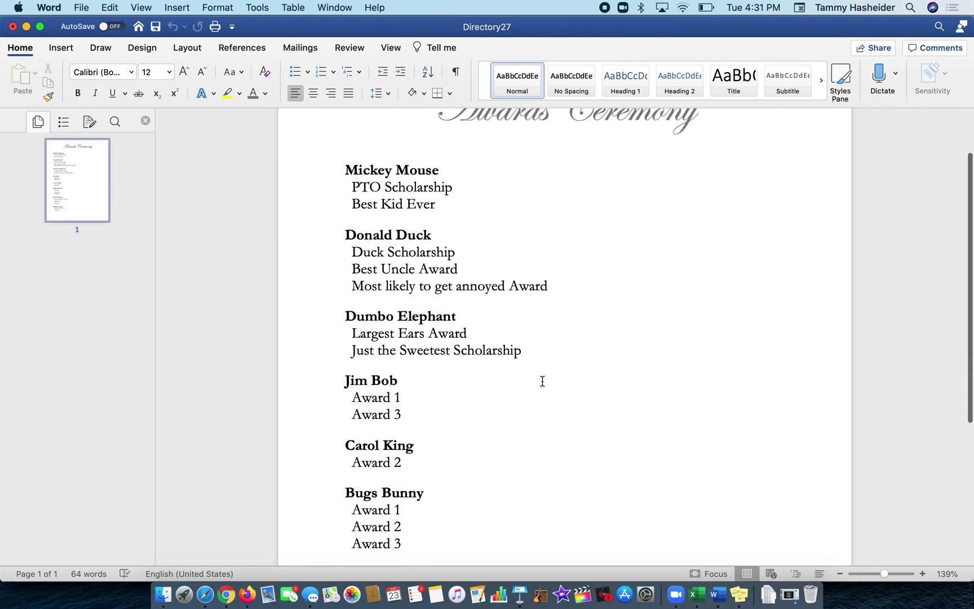
pyautogui.click(428, 435)
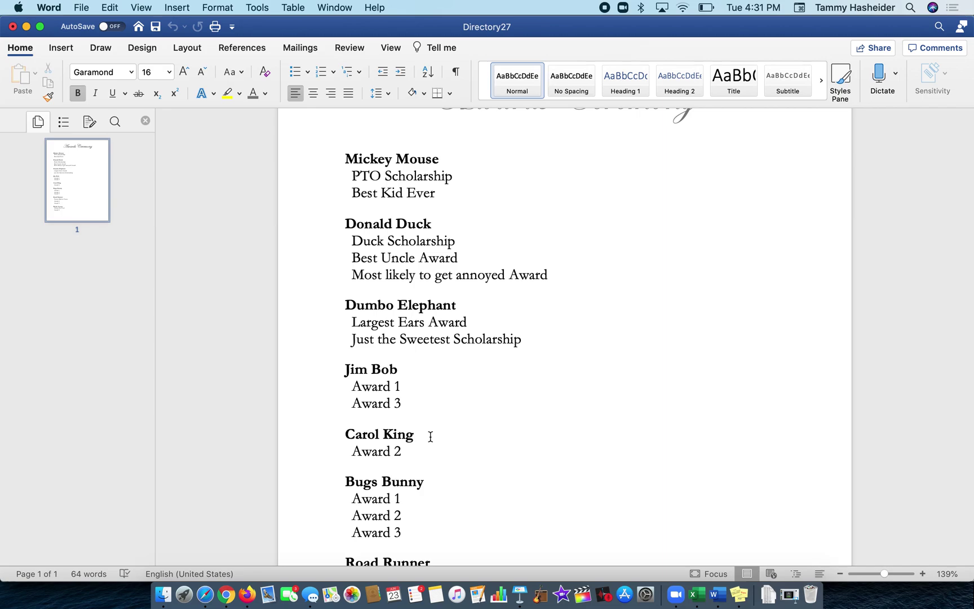
pyautogui.click(696, 594)
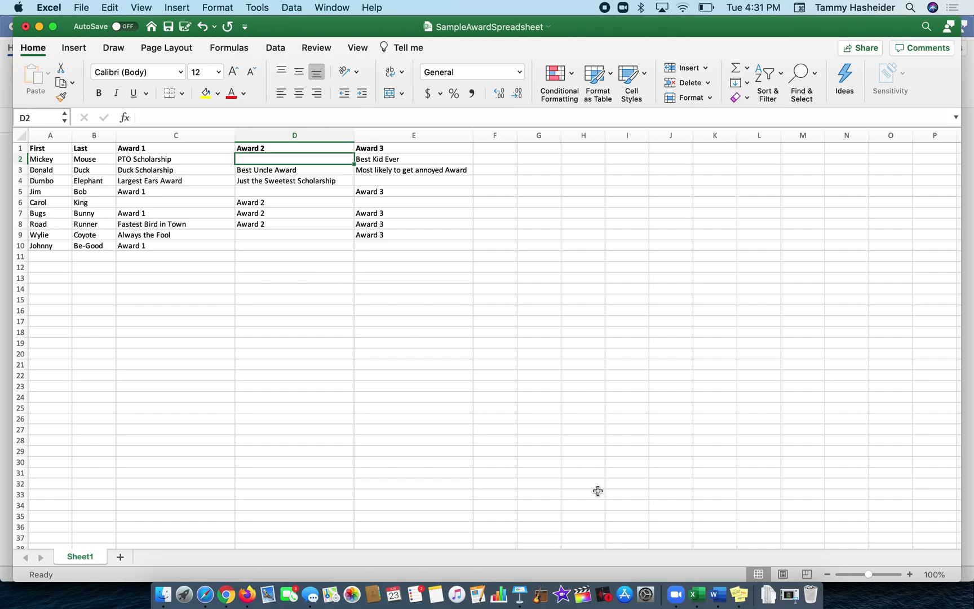
pyautogui.click(718, 593)
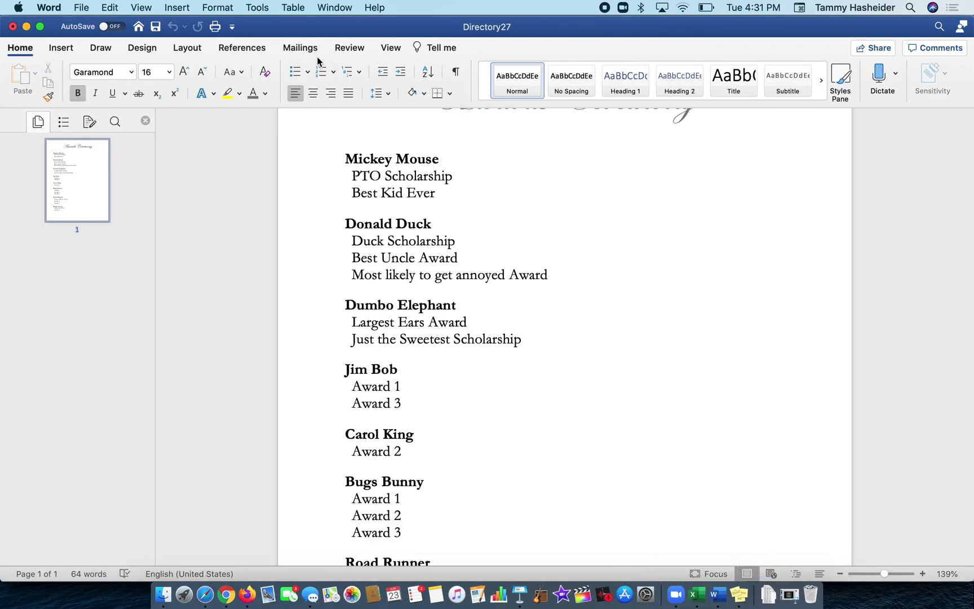
# Show the Mailings ribbon and return to the top of Directory27's Awards Ceremony list
pyautogui.click(302, 49)
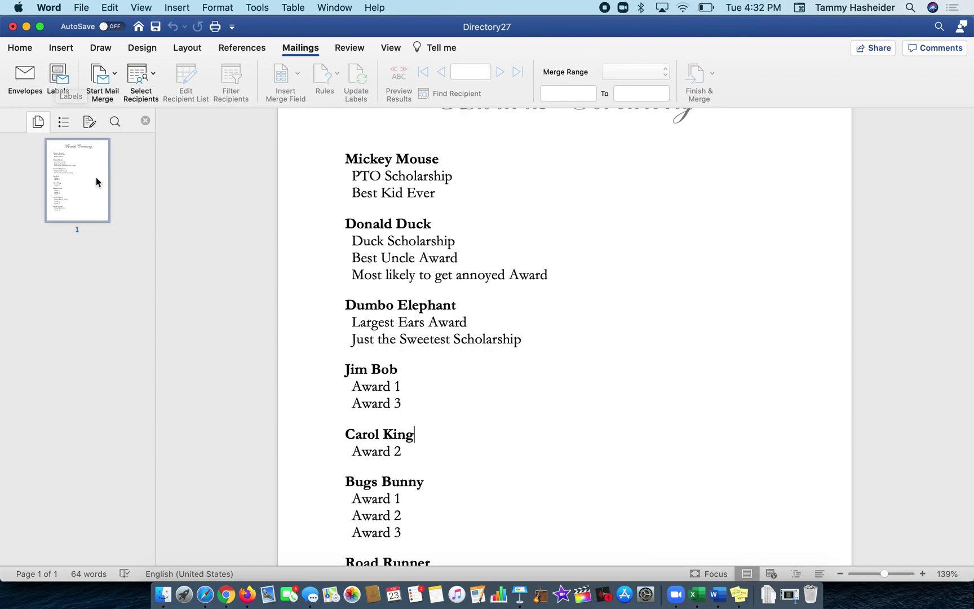
pyautogui.scroll(-1, 481, 289)
pyautogui.scroll(5, 482, 290)
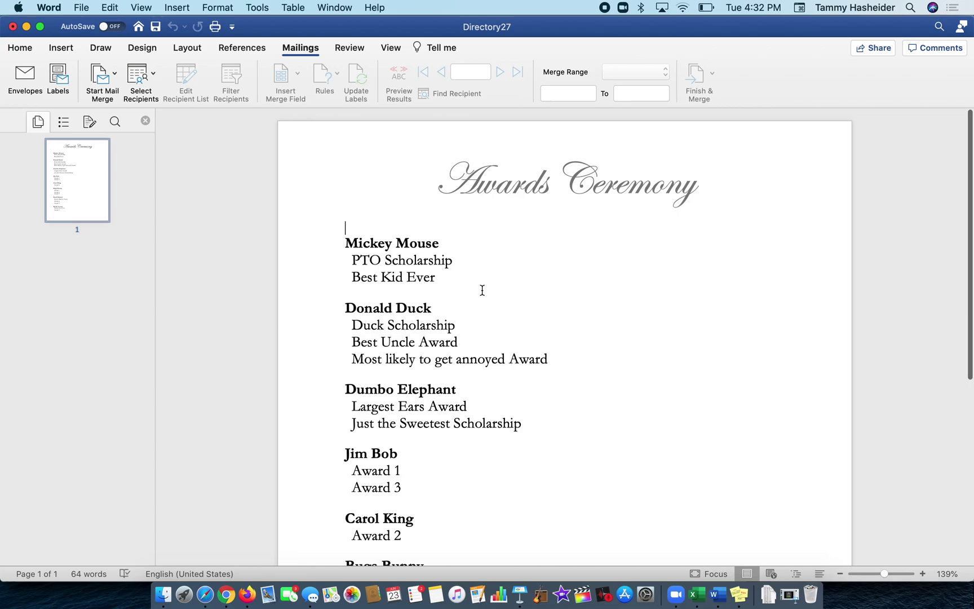